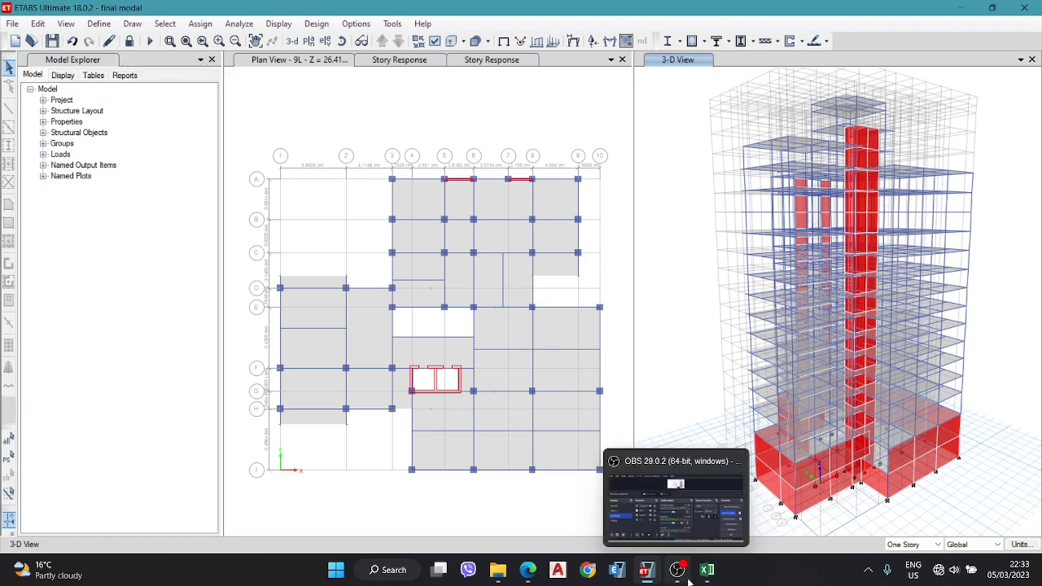
# Bring the Storey Drift workbook forward, showing the X-axis table with empty Drift values
pyautogui.click(706, 573)
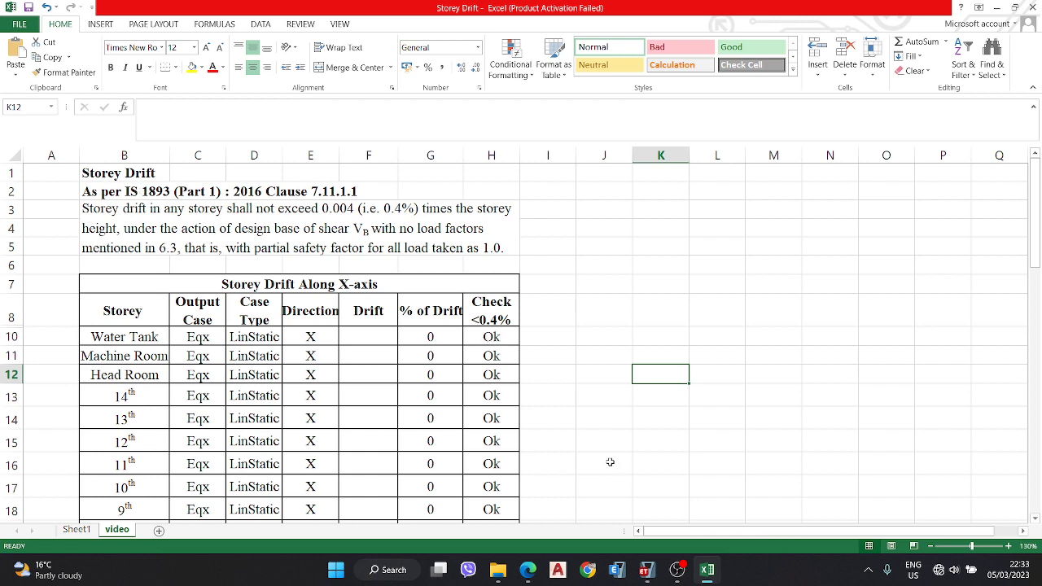
pyautogui.click(121, 174)
pyautogui.click(114, 193)
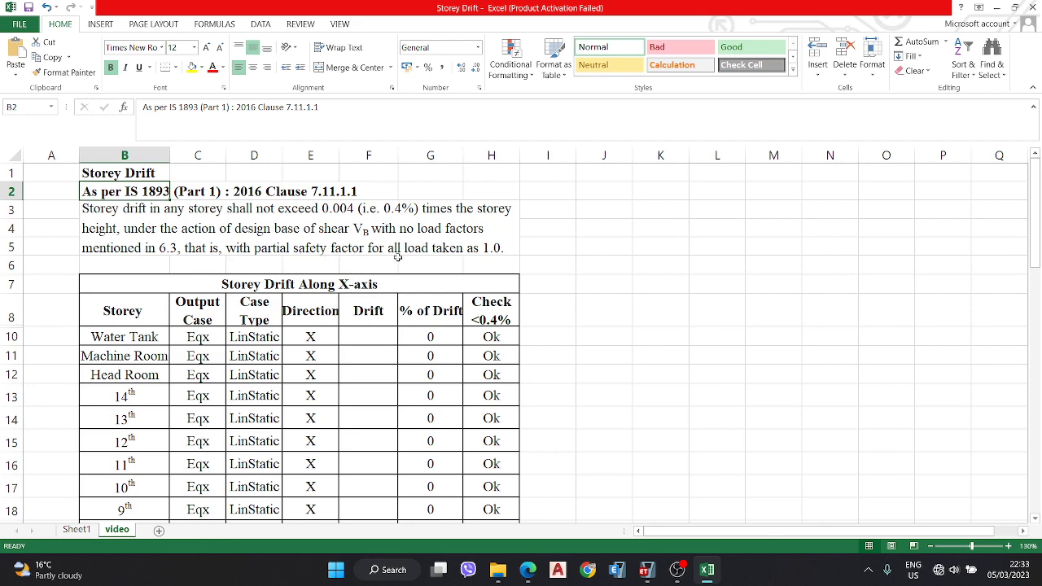
pyautogui.scroll(-1, 356, 302)
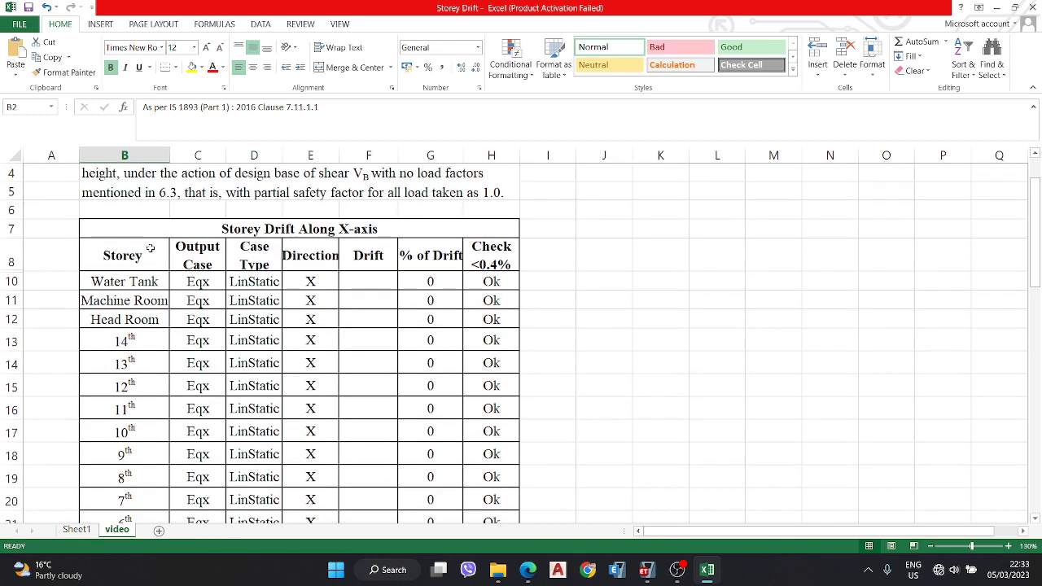
pyautogui.click(297, 230)
pyautogui.scroll(-8, 303, 240)
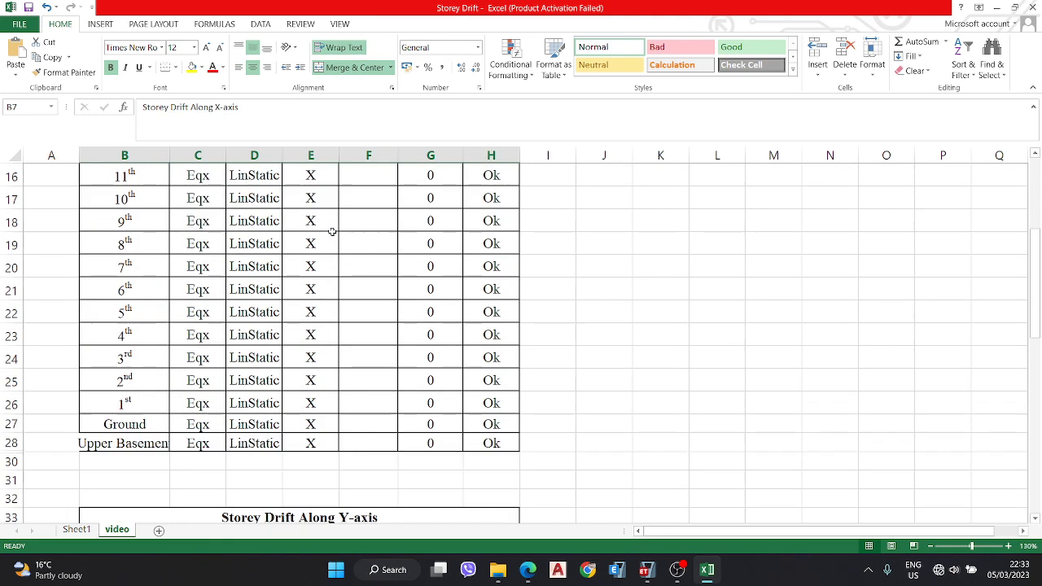
pyautogui.click(303, 246)
pyautogui.scroll(9, 303, 246)
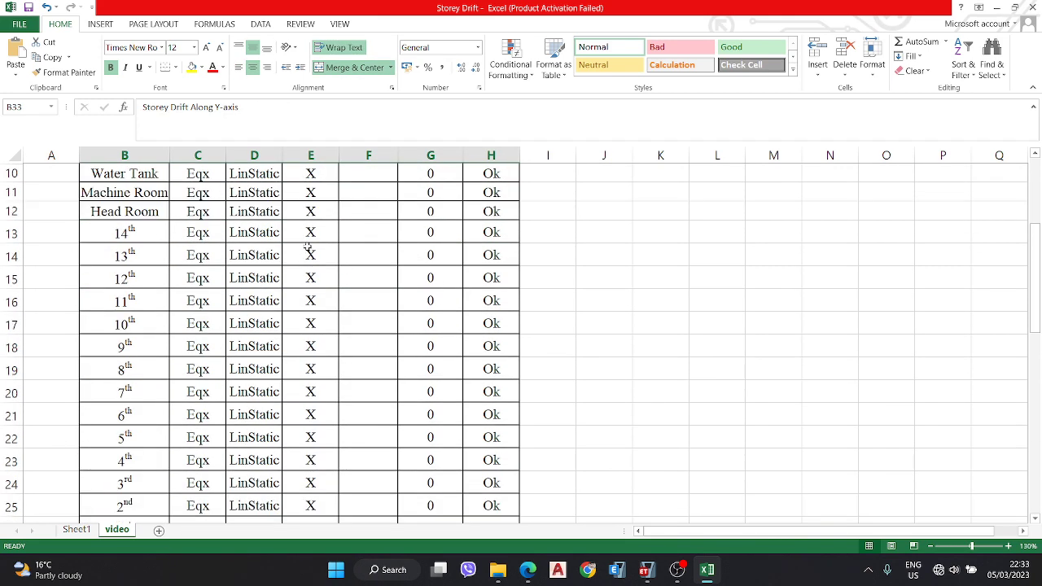
pyautogui.scroll(-2, 235, 286)
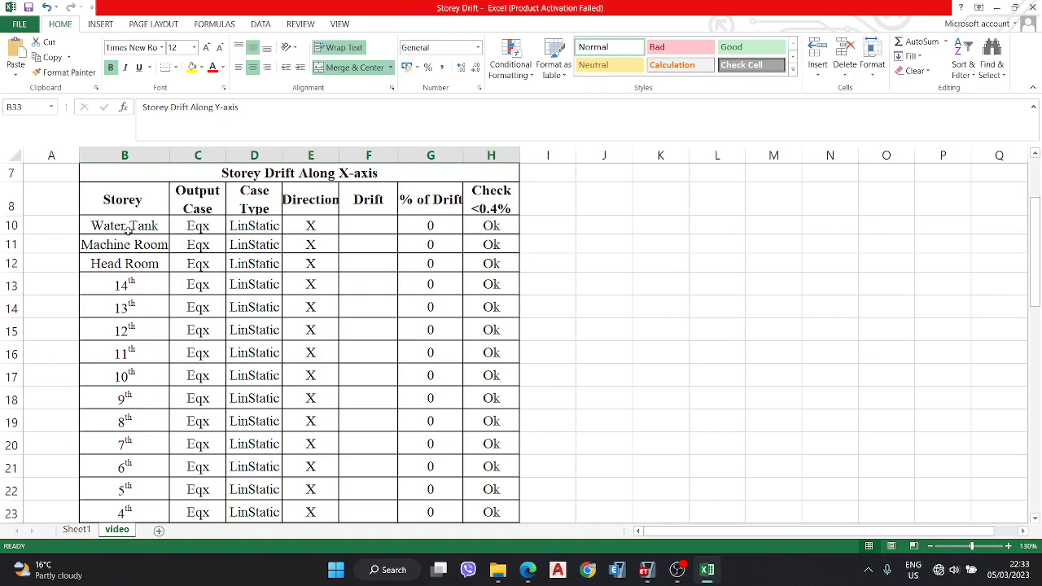
pyautogui.scroll(-1, 234, 292)
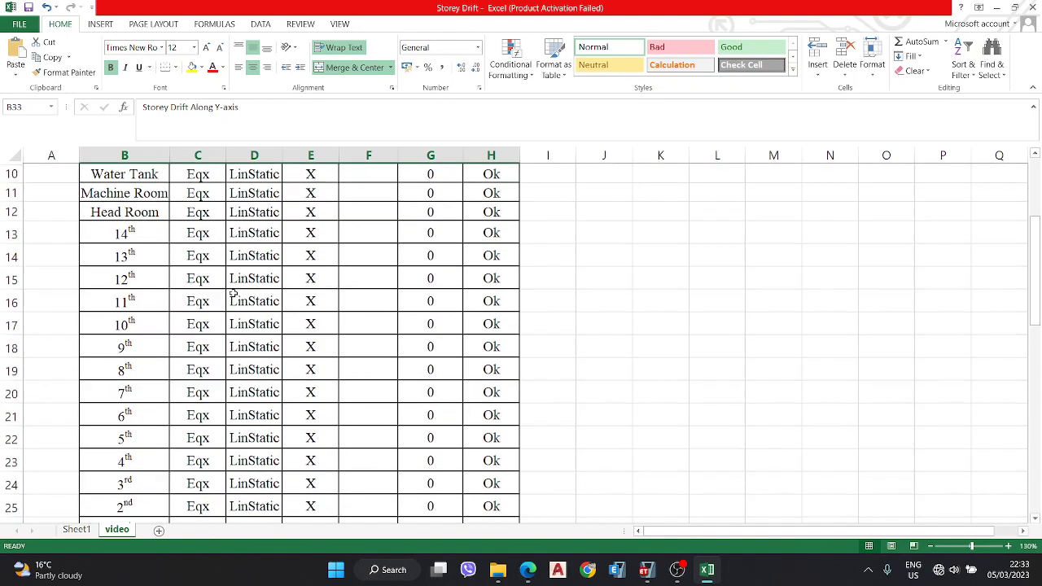
pyautogui.scroll(2, 236, 290)
pyautogui.click(125, 254)
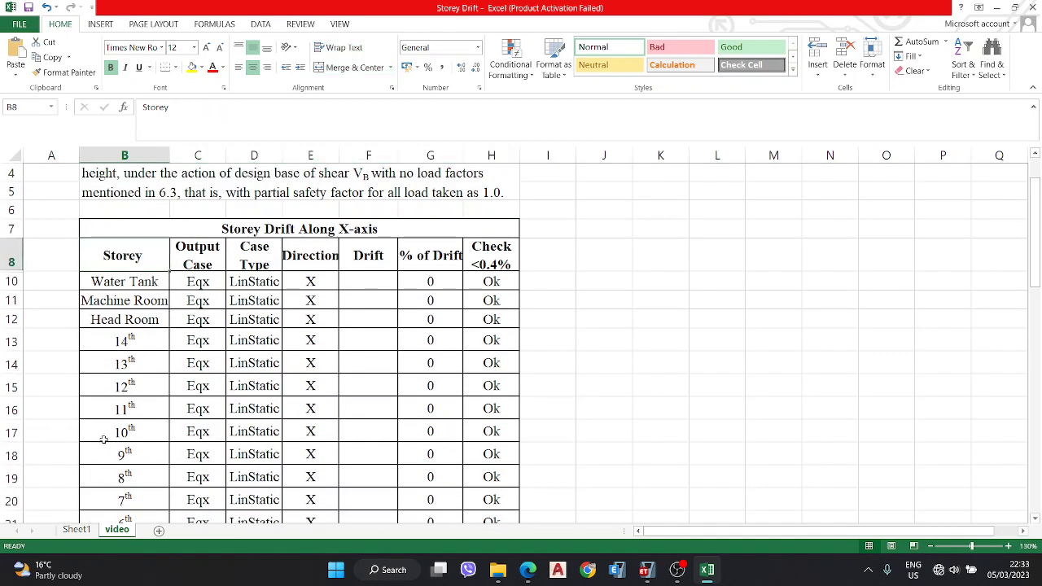
pyautogui.scroll(-5, 122, 433)
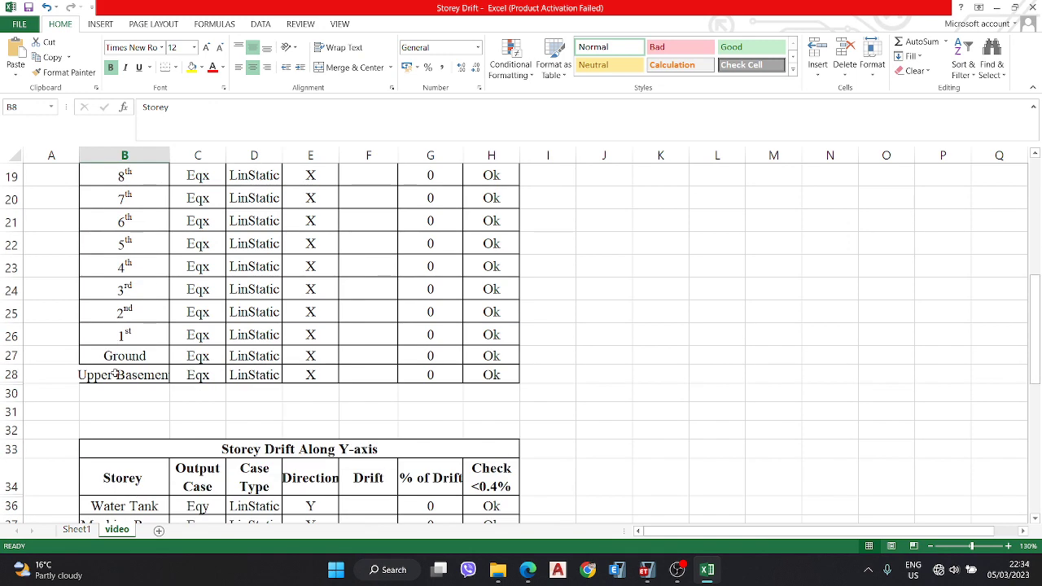
pyautogui.scroll(4, 122, 362)
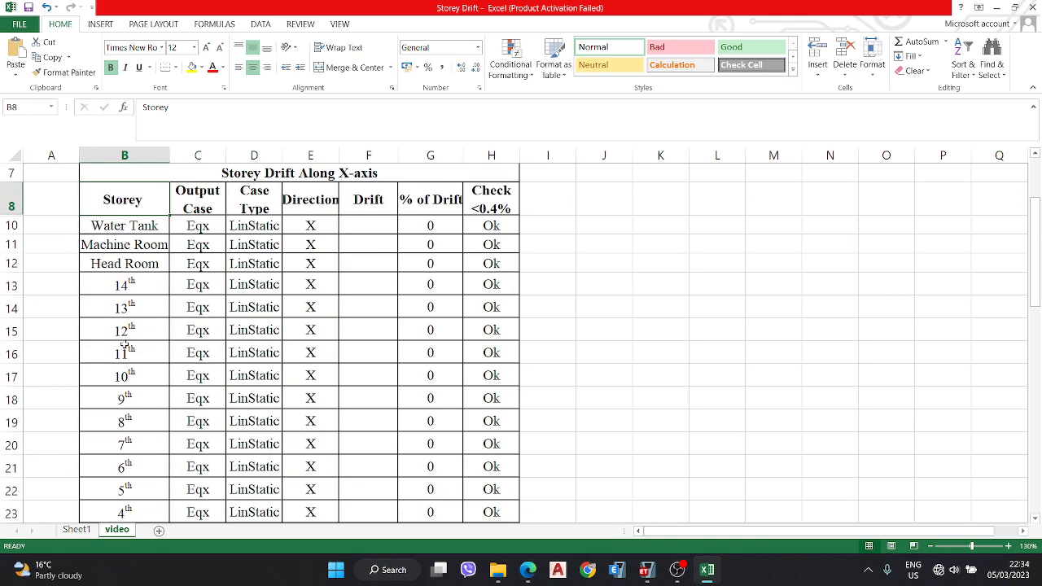
pyautogui.click(128, 224)
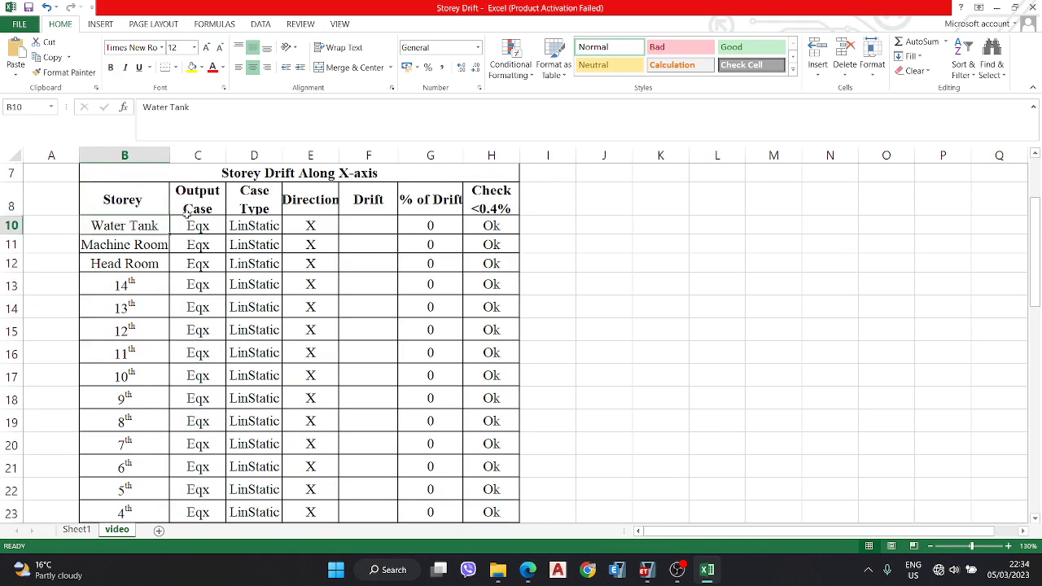
pyautogui.scroll(-1, 197, 239)
pyautogui.scroll(2, 212, 238)
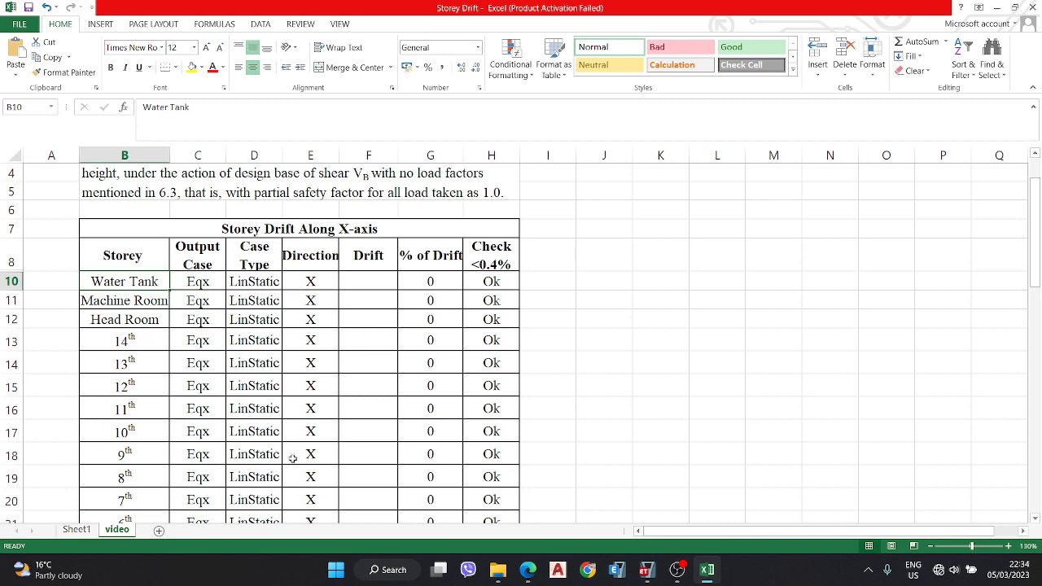
pyautogui.scroll(-4, 305, 411)
pyautogui.scroll(4, 315, 402)
pyautogui.moveTo(367, 283); pyautogui.dragTo(371, 505)
pyautogui.scroll(4, 423, 342)
pyautogui.click(447, 336)
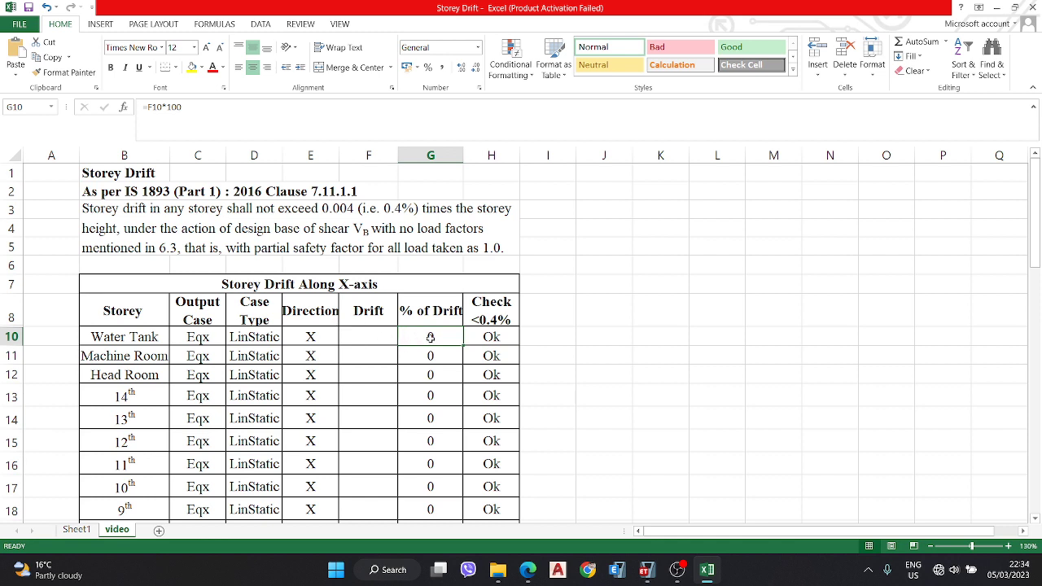
pyautogui.doubleClick(431, 337)
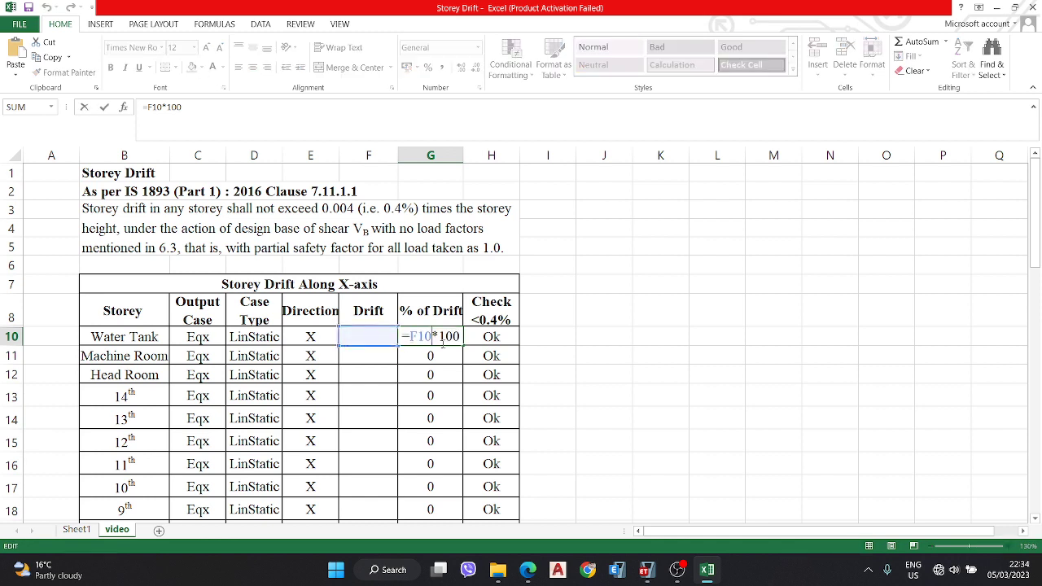
pyautogui.press('Return')
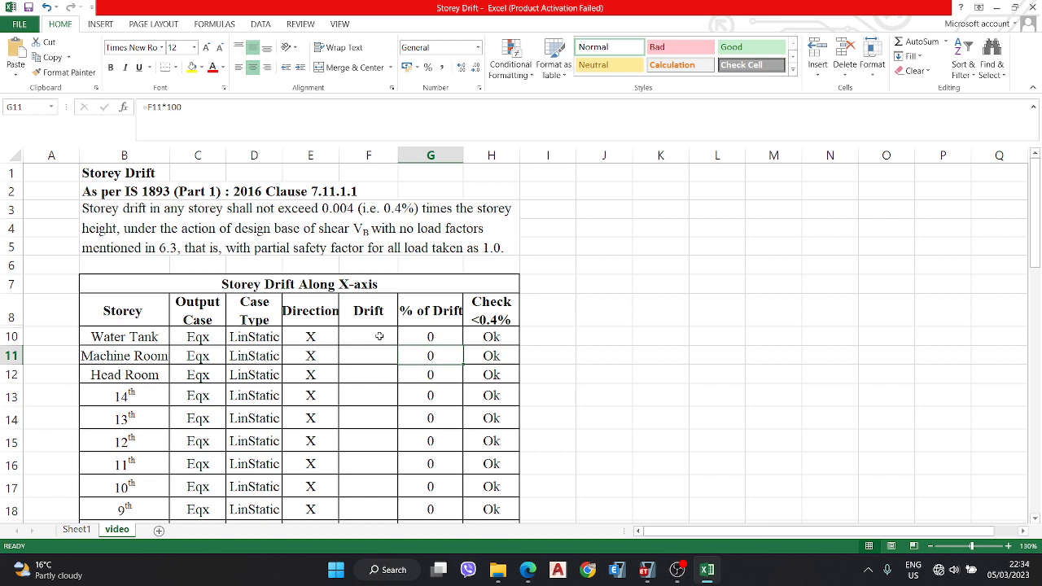
pyautogui.click(365, 336)
pyautogui.click(414, 336)
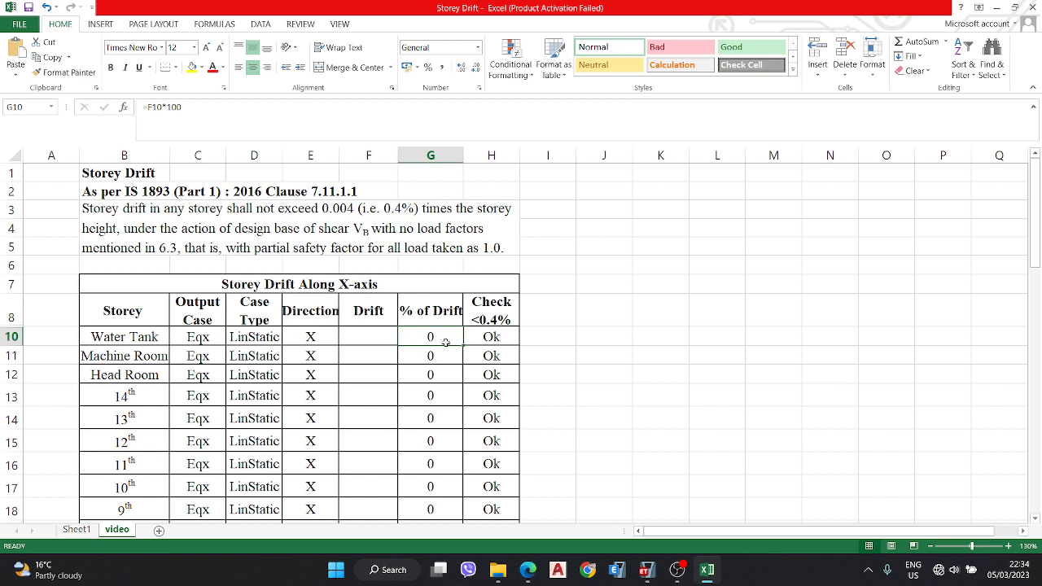
pyautogui.click(385, 335)
pyautogui.doubleClick(432, 336)
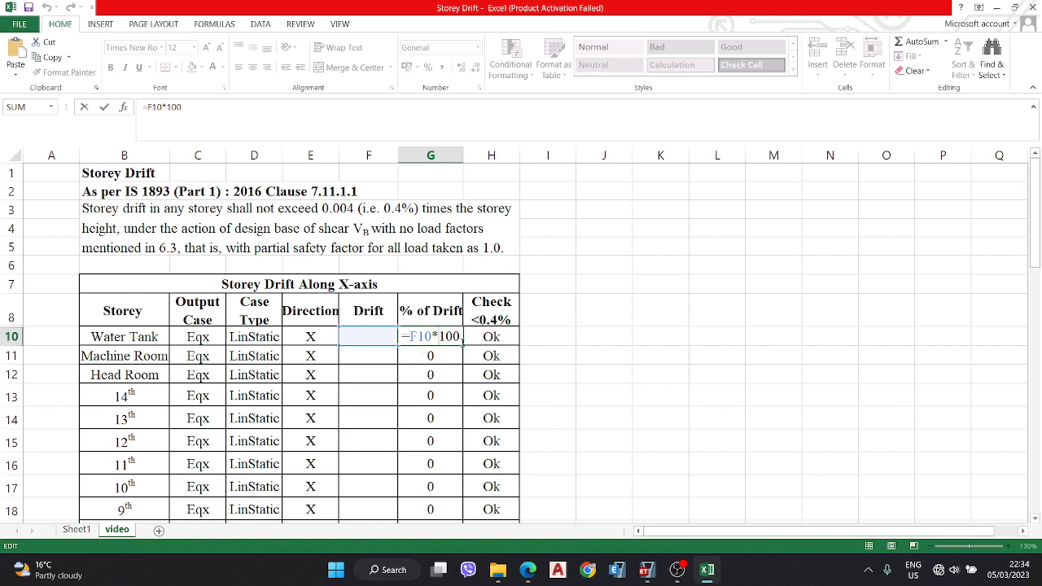
pyautogui.press('Left')
pyautogui.press('Left')
pyautogui.press('Left')
pyautogui.click(566, 330)
pyautogui.press('Escape')
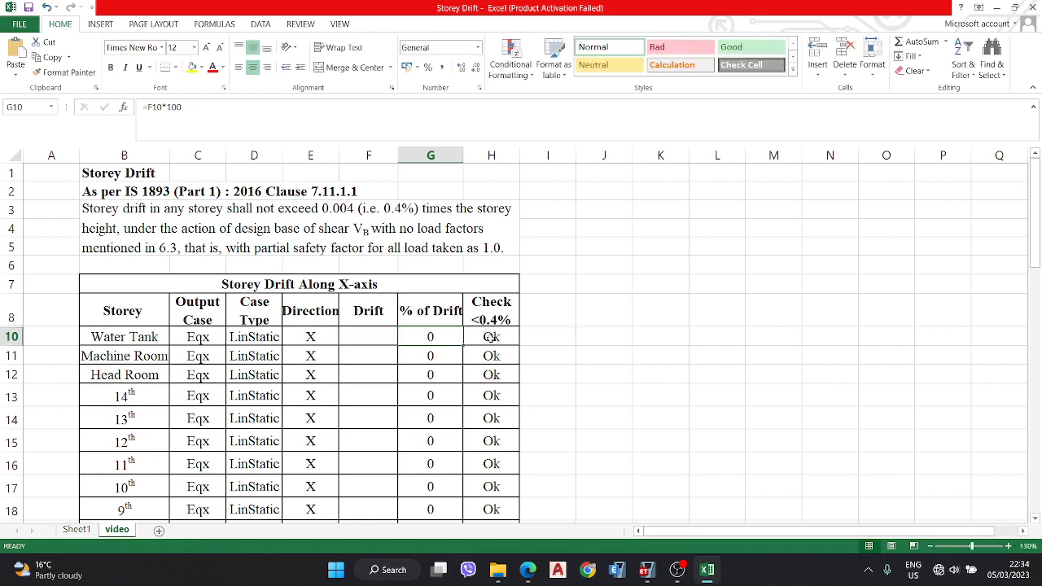
pyautogui.click(383, 336)
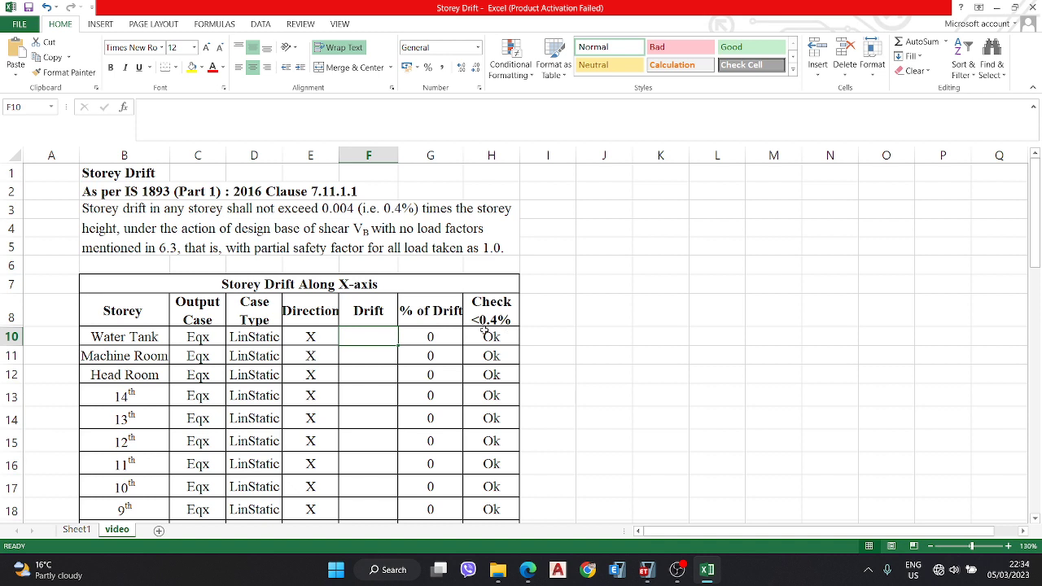
pyautogui.click(498, 337)
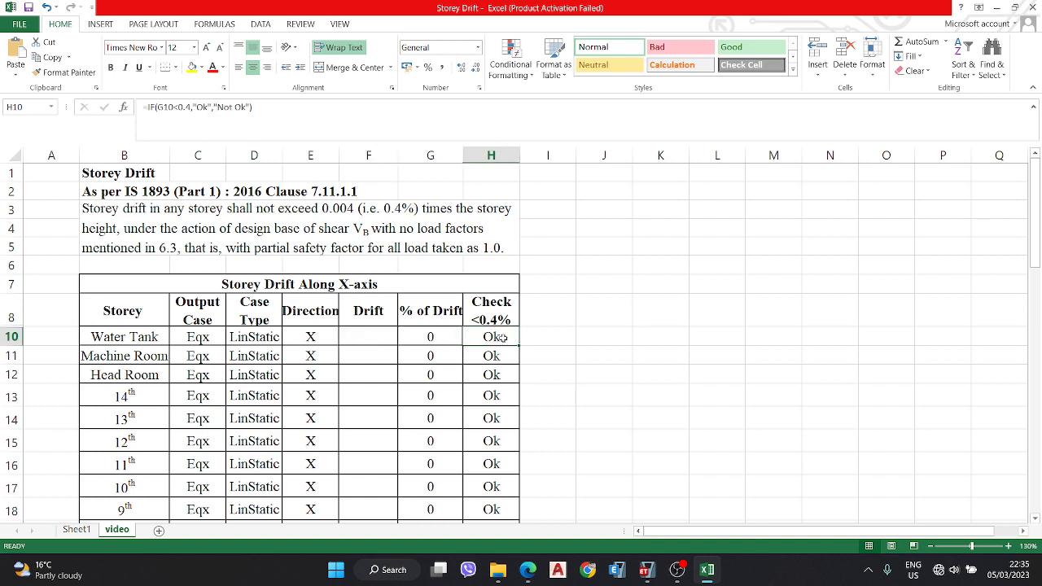
pyautogui.doubleClick(501, 337)
pyautogui.click(567, 301)
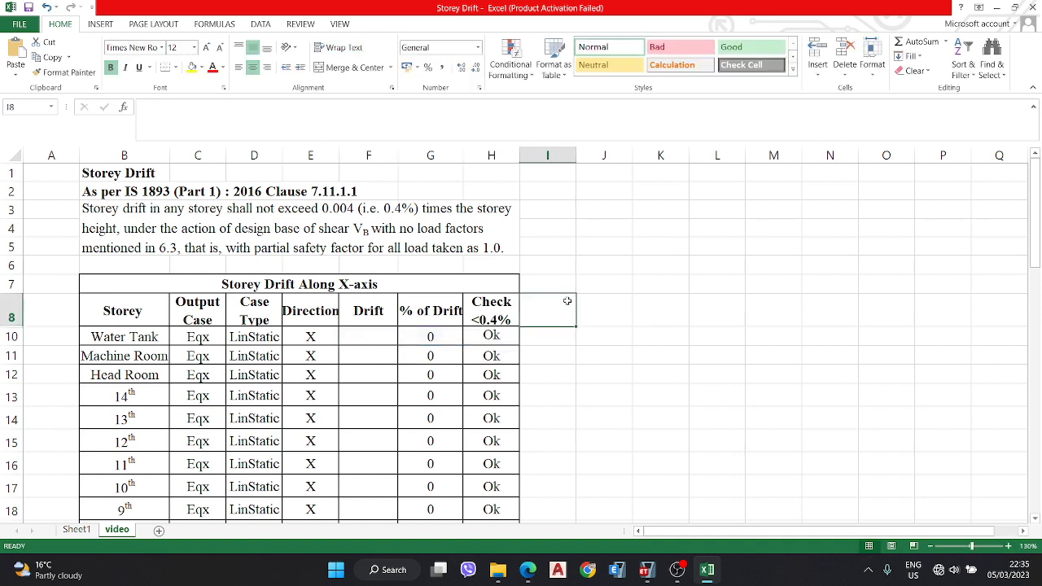
pyautogui.click(512, 338)
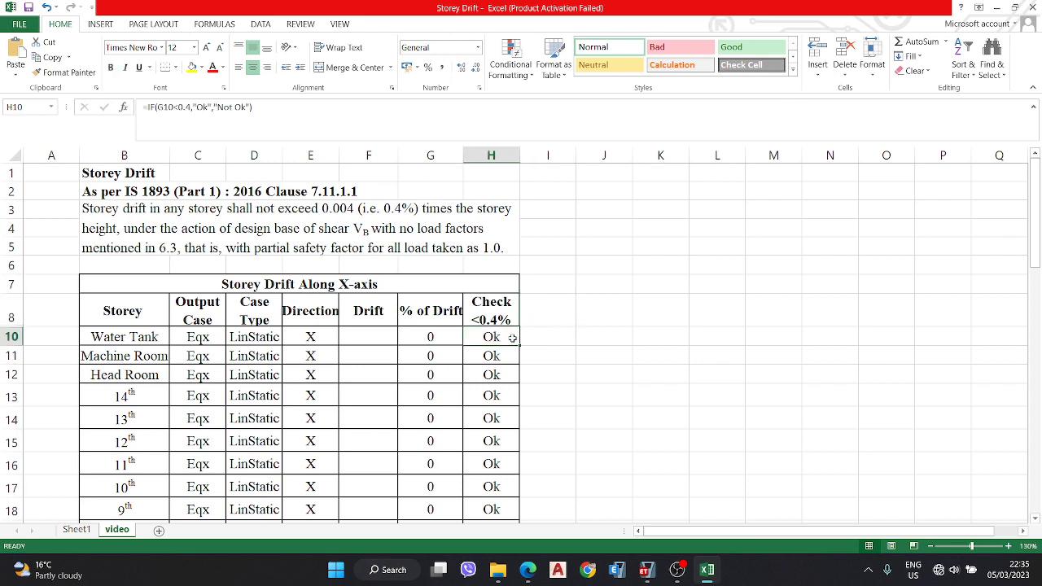
pyautogui.doubleClick(501, 337)
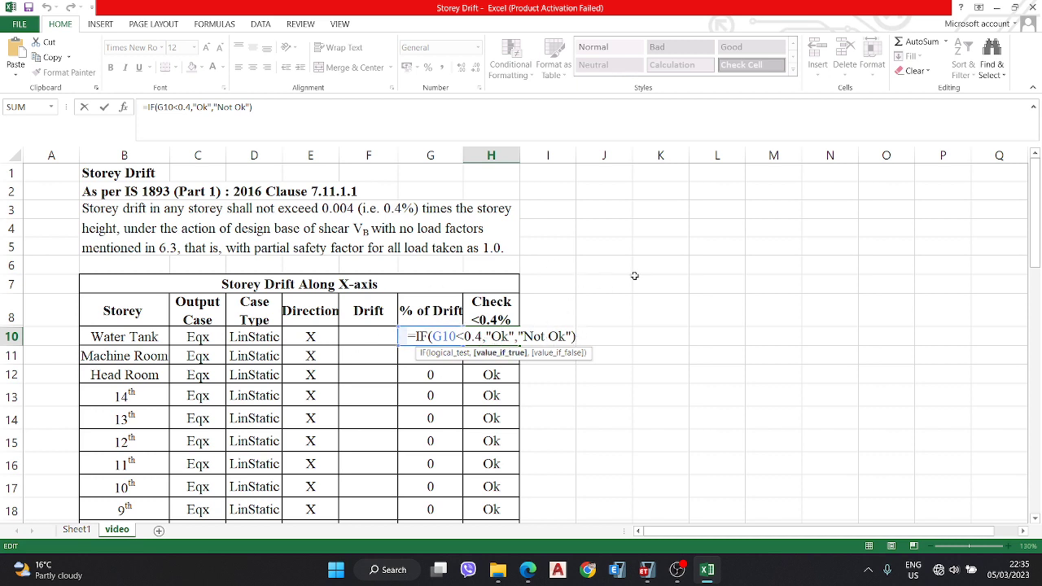
pyautogui.click(608, 283)
# Review the drift tables, select Water Tank drift cell F10, then go back to the ETABS model
pyautogui.scroll(-7, 317, 313)
pyautogui.scroll(-2, 263, 364)
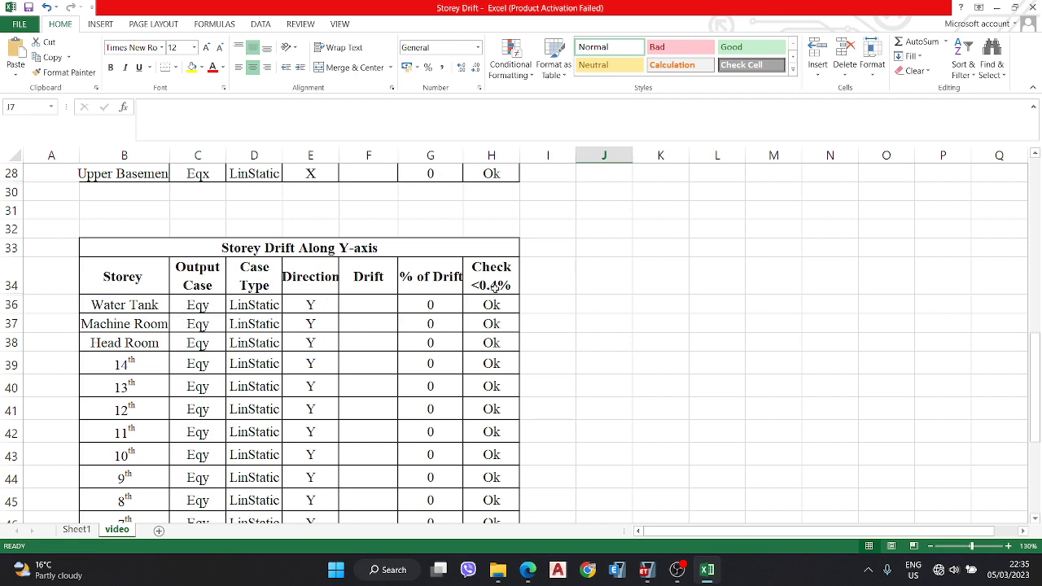
pyautogui.scroll(4, 455, 293)
pyautogui.scroll(3, 325, 304)
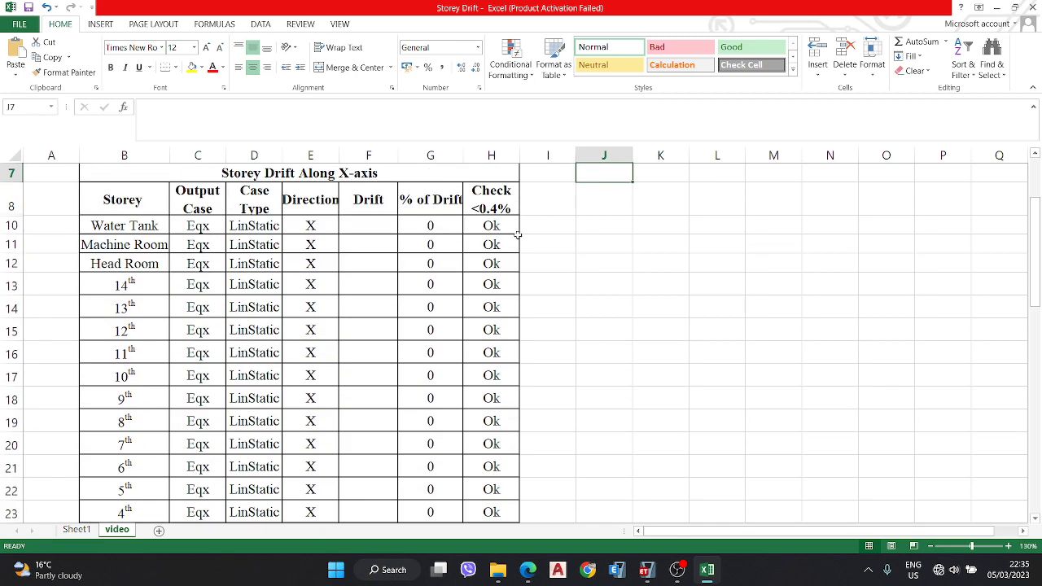
pyautogui.click(368, 227)
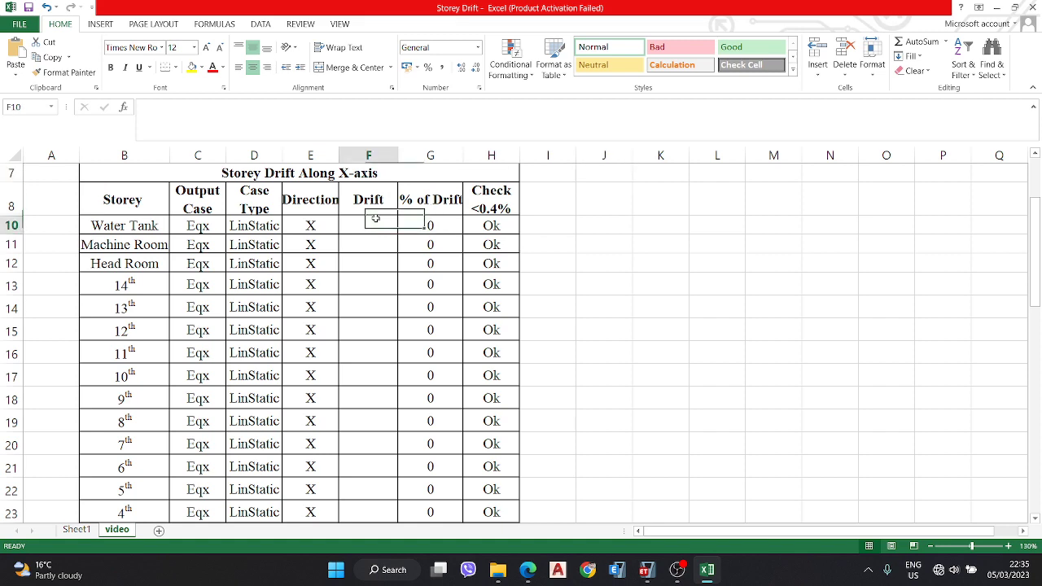
pyautogui.scroll(2, 368, 245)
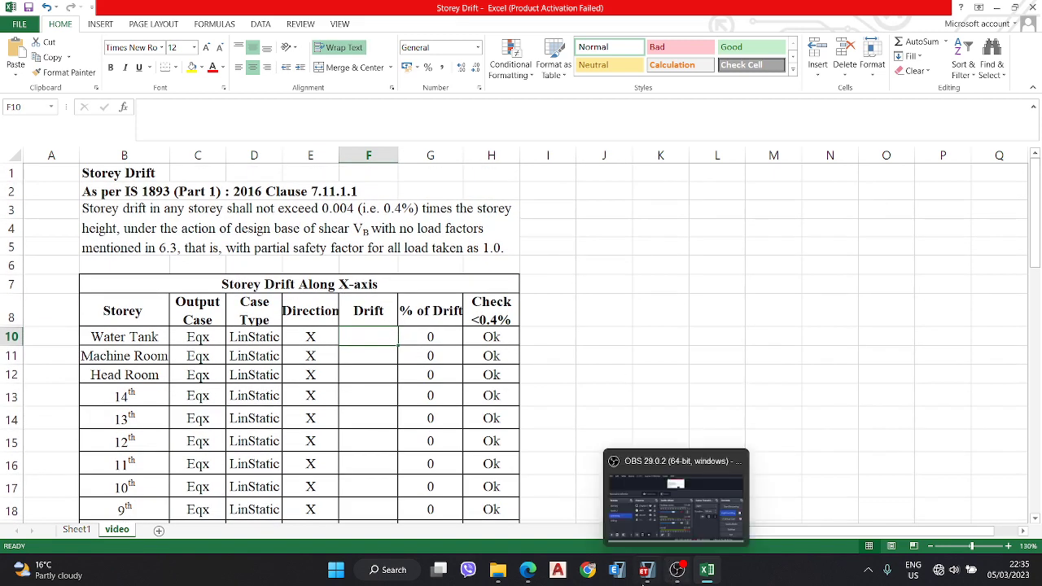
pyautogui.click(645, 569)
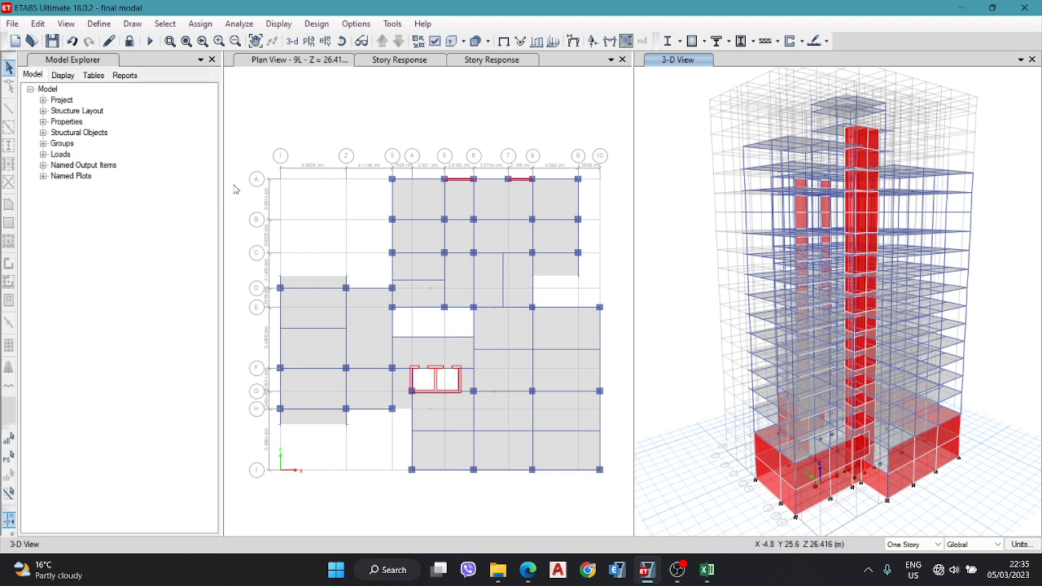
# Launch the Choose Tables for Display dialog from the Display menu's Show Tables command
pyautogui.click(279, 25)
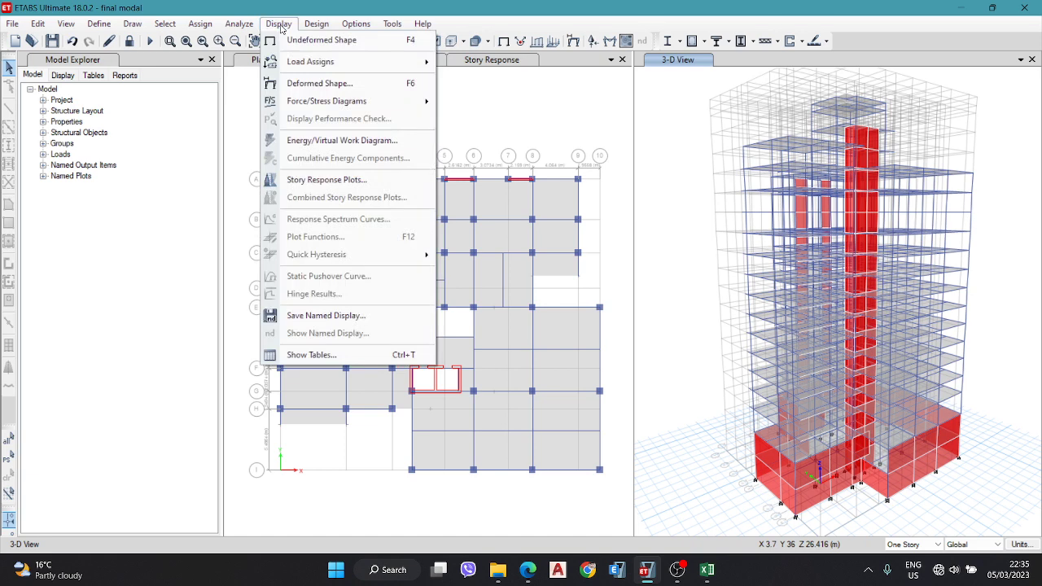
pyautogui.click(279, 25)
pyautogui.click(279, 24)
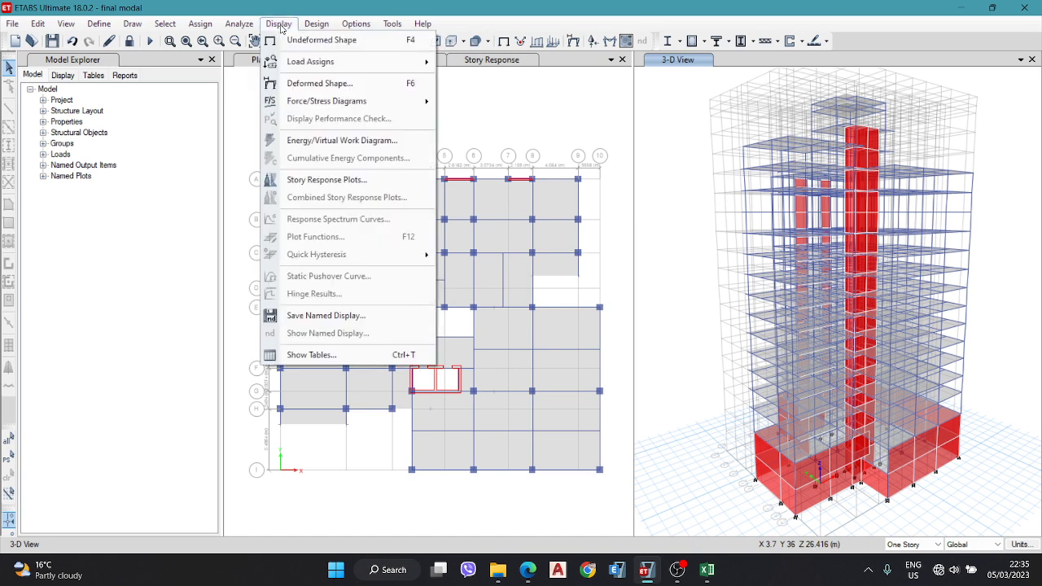
pyautogui.click(306, 356)
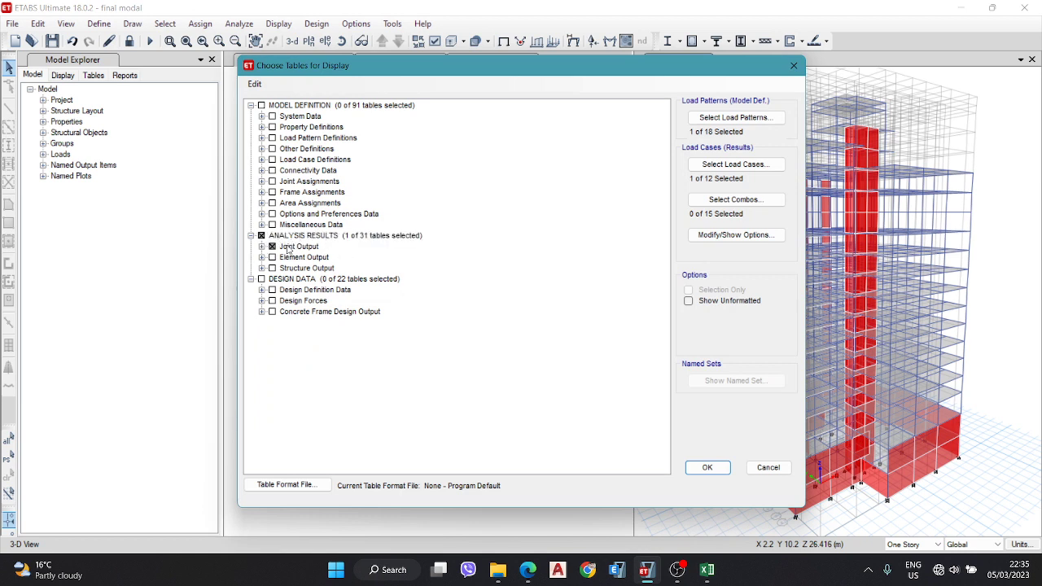
# Expand Joint Output > Displacements and limit the load patterns to EQx only
pyautogui.click(262, 246)
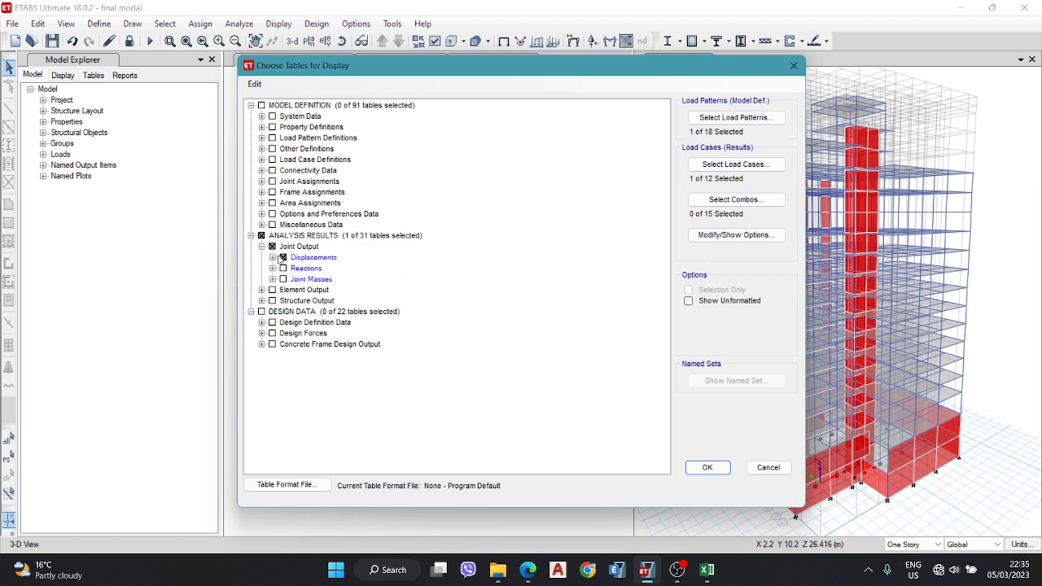
pyautogui.click(272, 257)
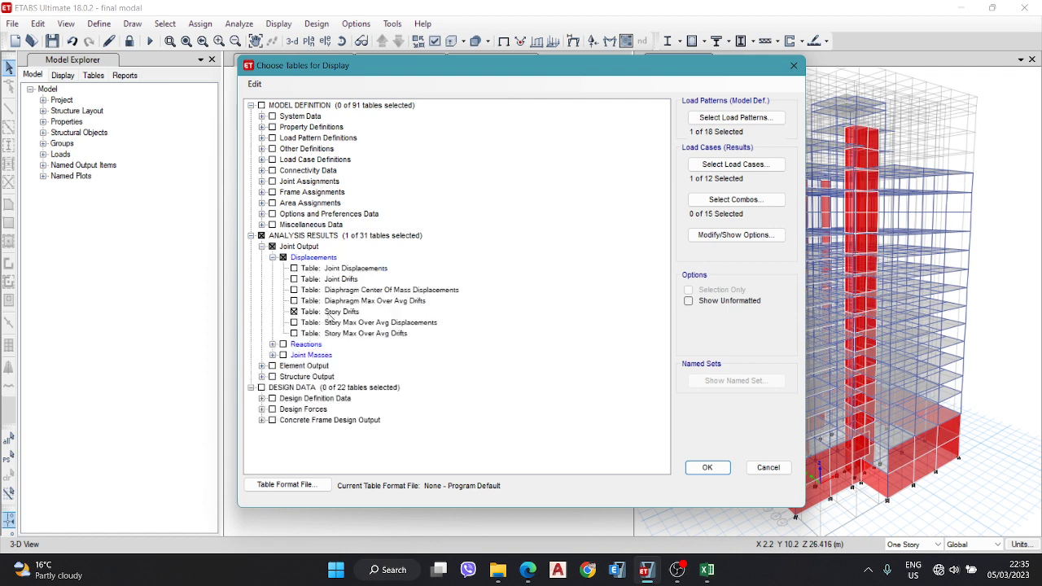
pyautogui.click(735, 117)
pyautogui.click(490, 267)
pyautogui.click(475, 259)
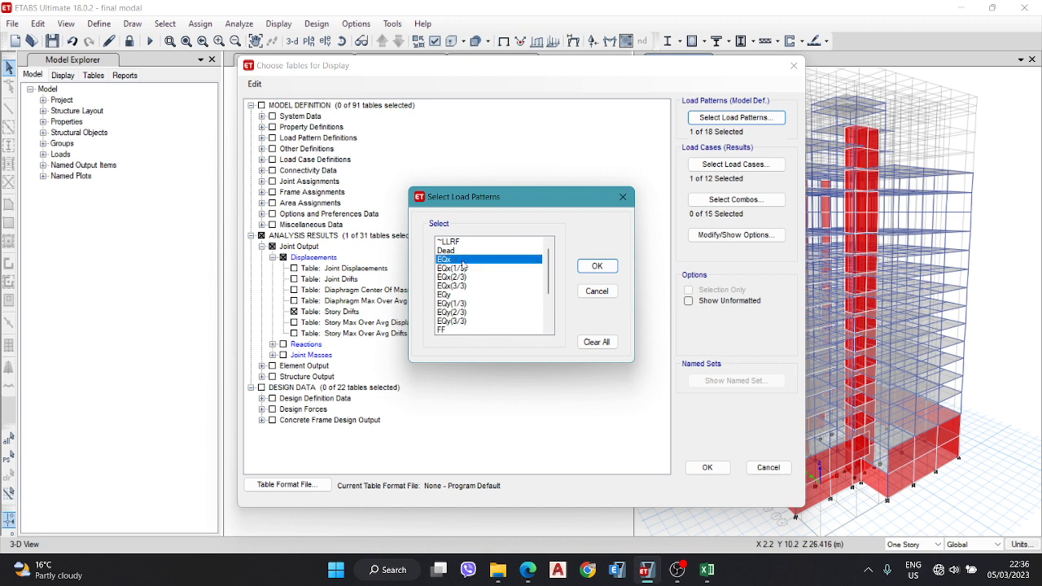
pyautogui.click(461, 295)
pyautogui.click(466, 259)
pyautogui.click(596, 266)
# Set EQx as the only load case, leave combinations unchanged, and accept default output options
pyautogui.click(716, 166)
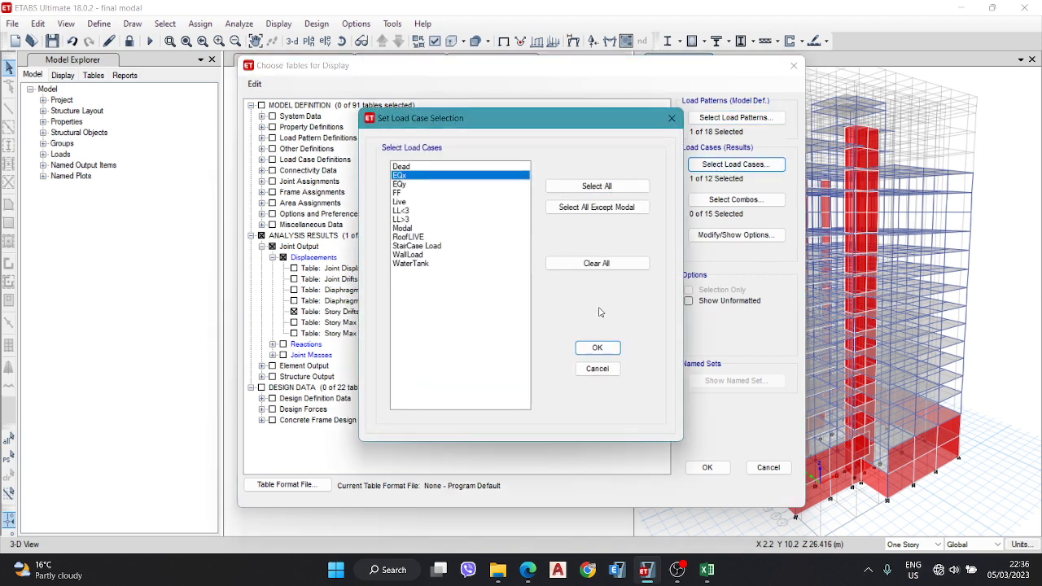
pyautogui.click(599, 346)
pyautogui.click(733, 201)
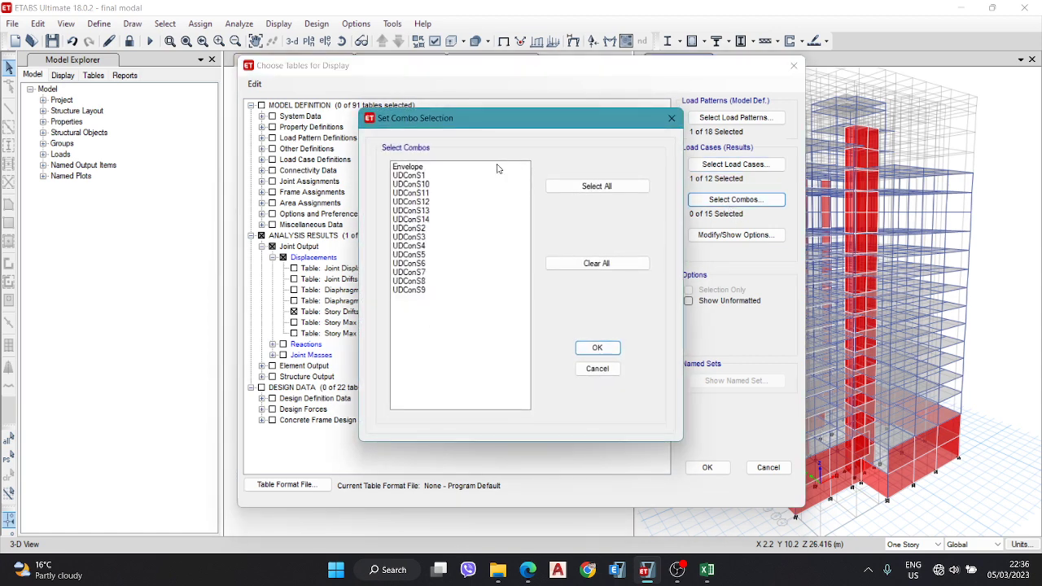
pyautogui.click(671, 118)
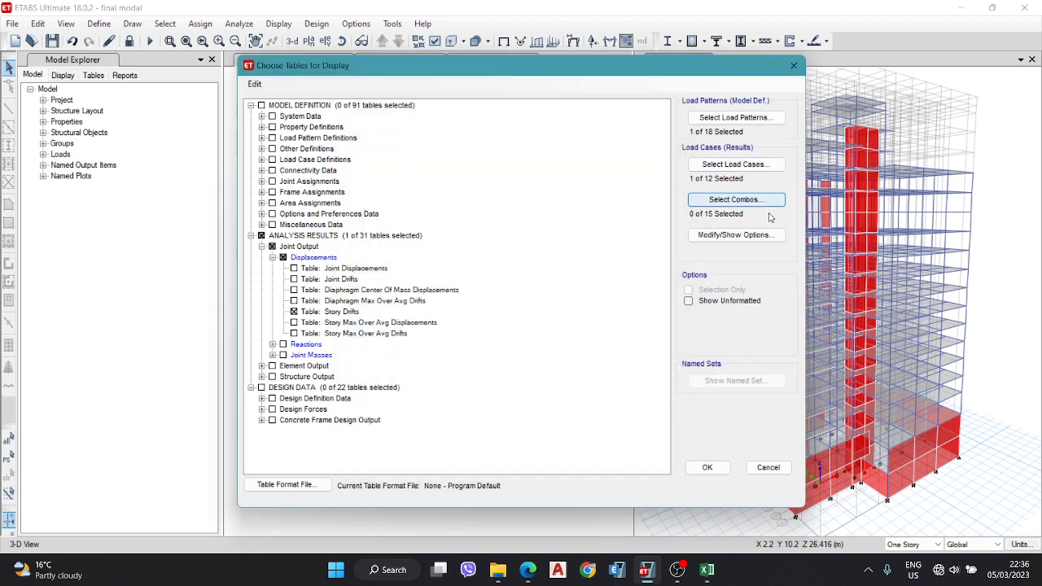
pyautogui.click(693, 229)
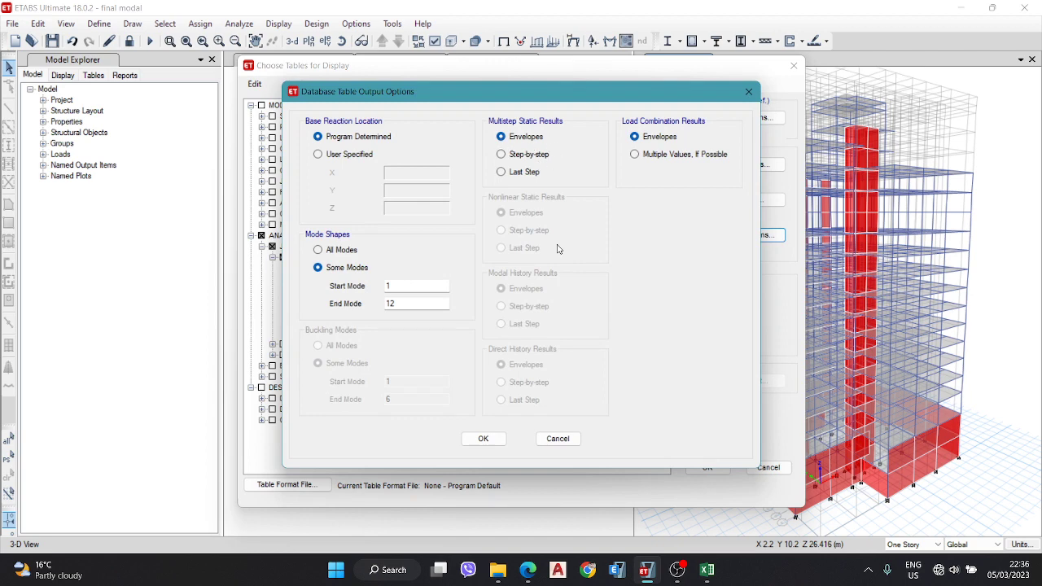
pyautogui.click(482, 439)
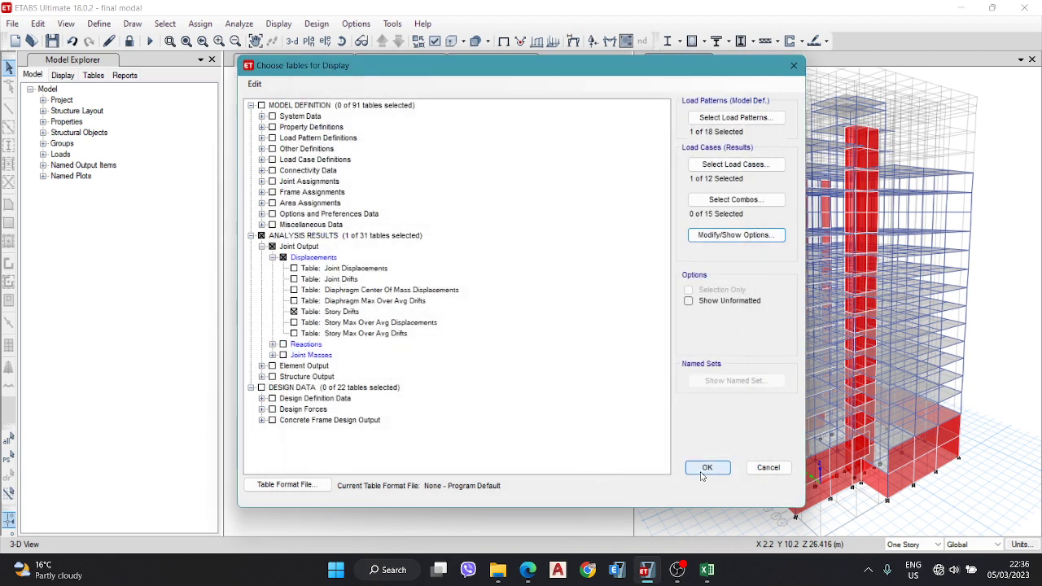
# Display the EQx Story Drifts table and inspect the drift rows for WTT, WTB and MR
pyautogui.click(707, 469)
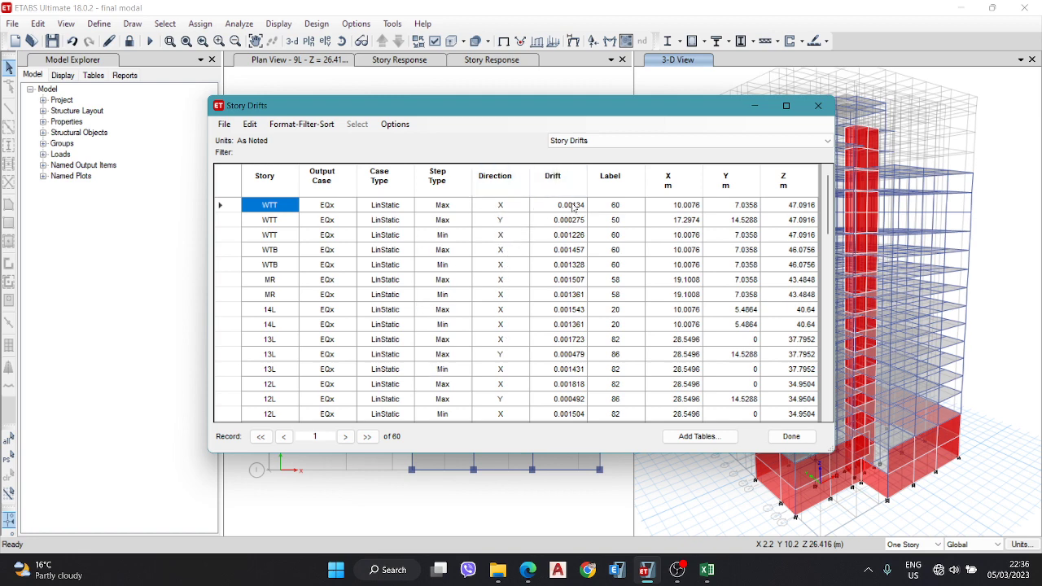
pyautogui.moveTo(572, 206); pyautogui.dragTo(579, 419)
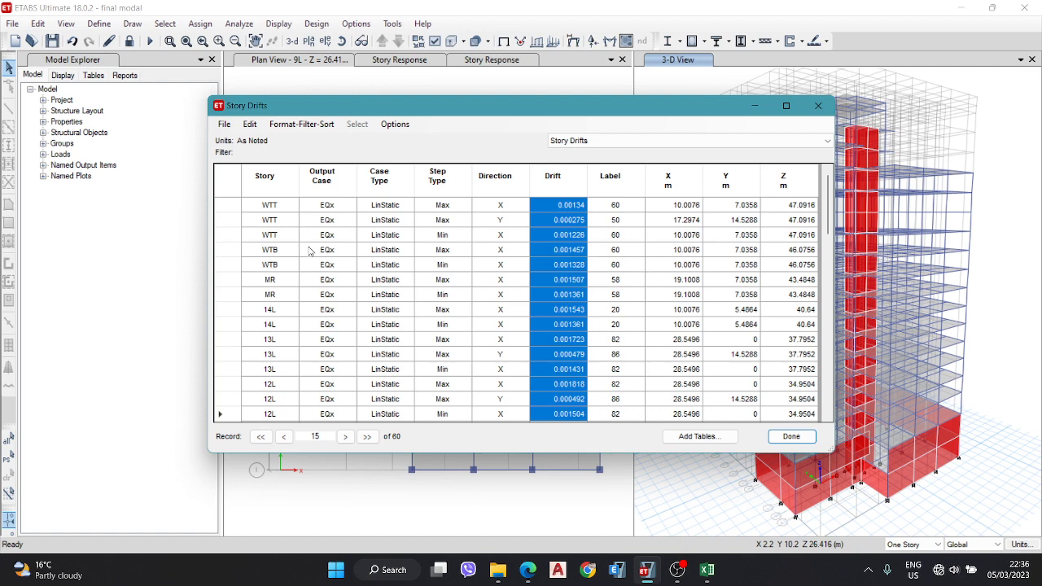
pyautogui.moveTo(274, 208); pyautogui.dragTo(572, 236)
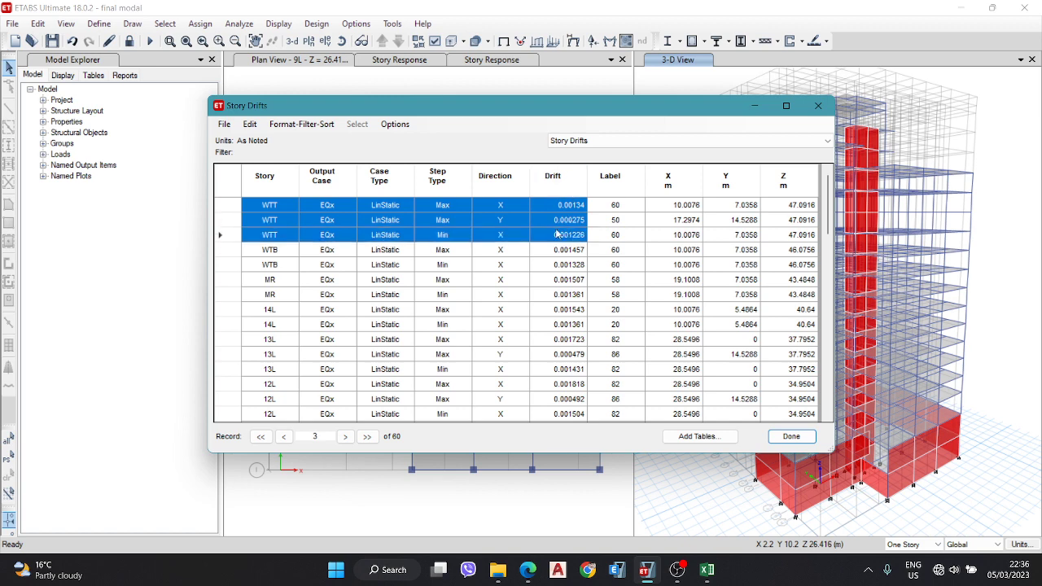
pyautogui.moveTo(268, 251); pyautogui.dragTo(559, 265)
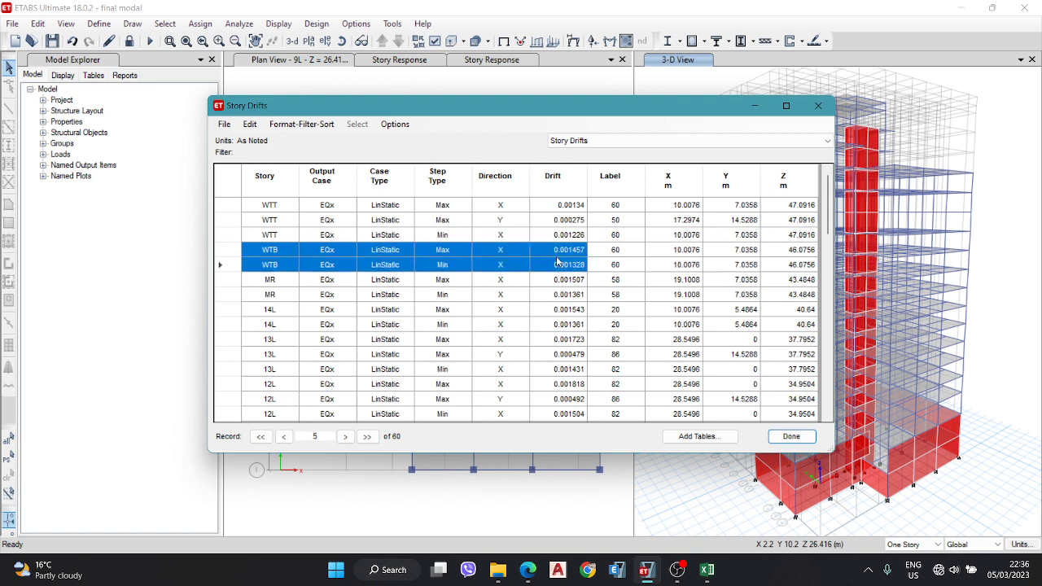
pyautogui.moveTo(260, 281); pyautogui.dragTo(559, 299)
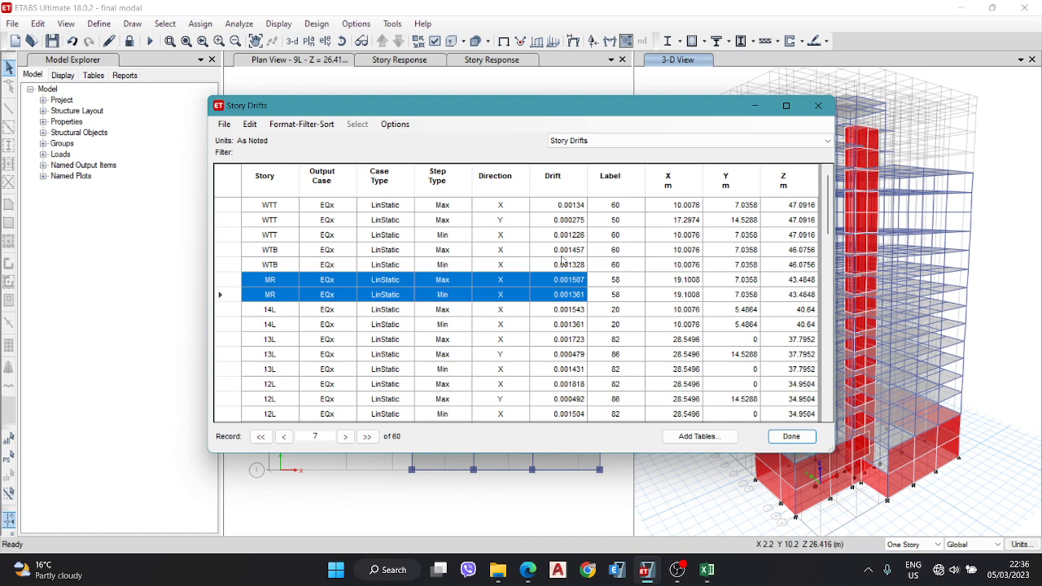
# Close the drifts table and start a Story Response Plot showing maximum story drifts
pyautogui.click(818, 106)
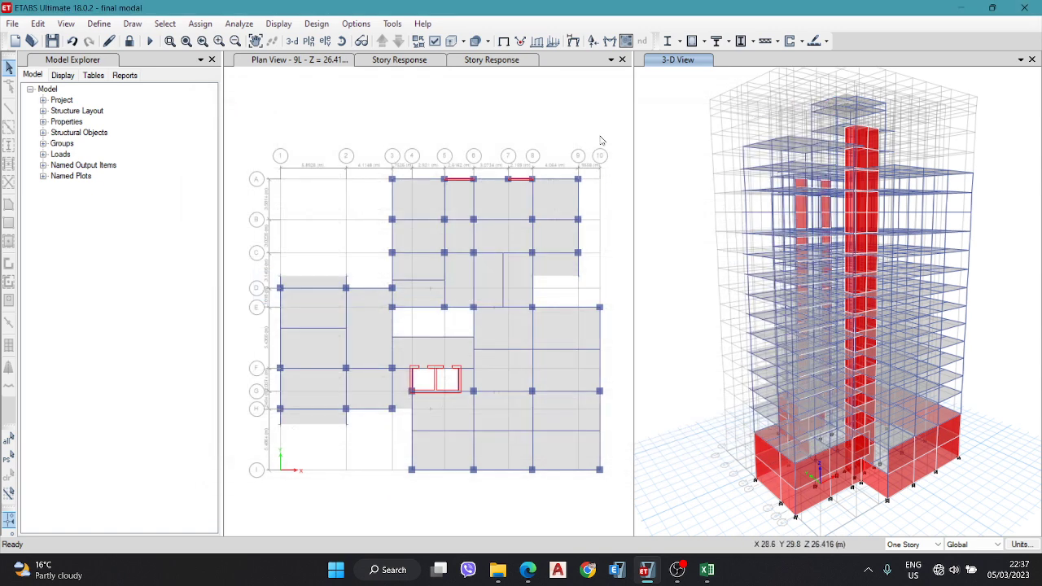
pyautogui.click(279, 24)
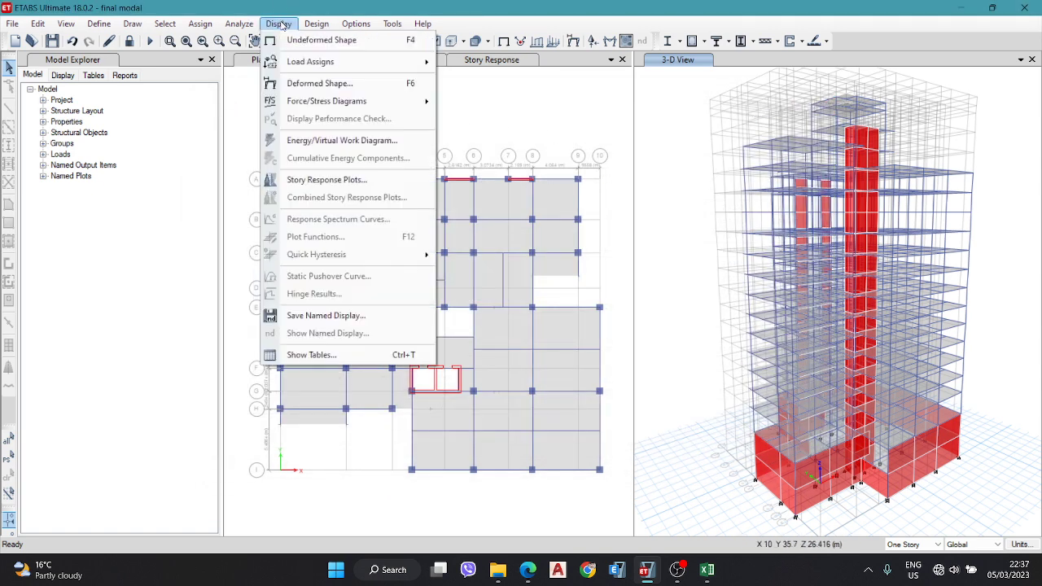
pyautogui.click(336, 180)
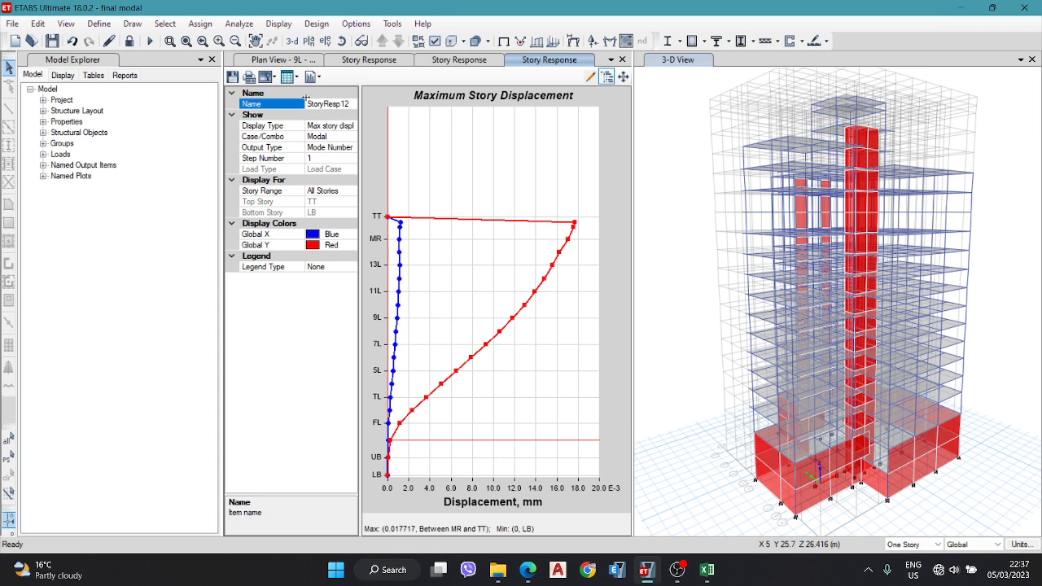
pyautogui.click(330, 125)
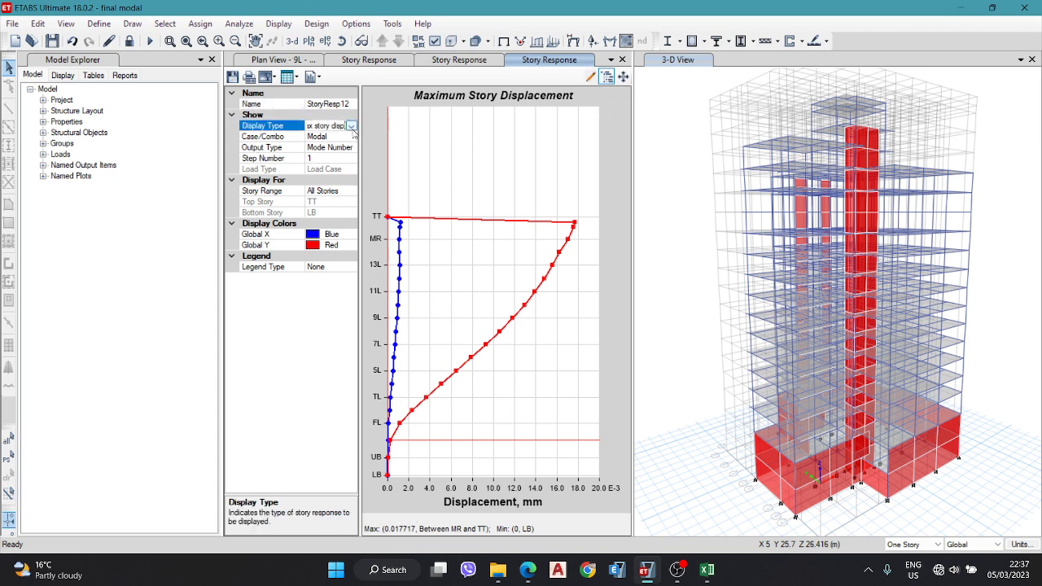
pyautogui.click(352, 126)
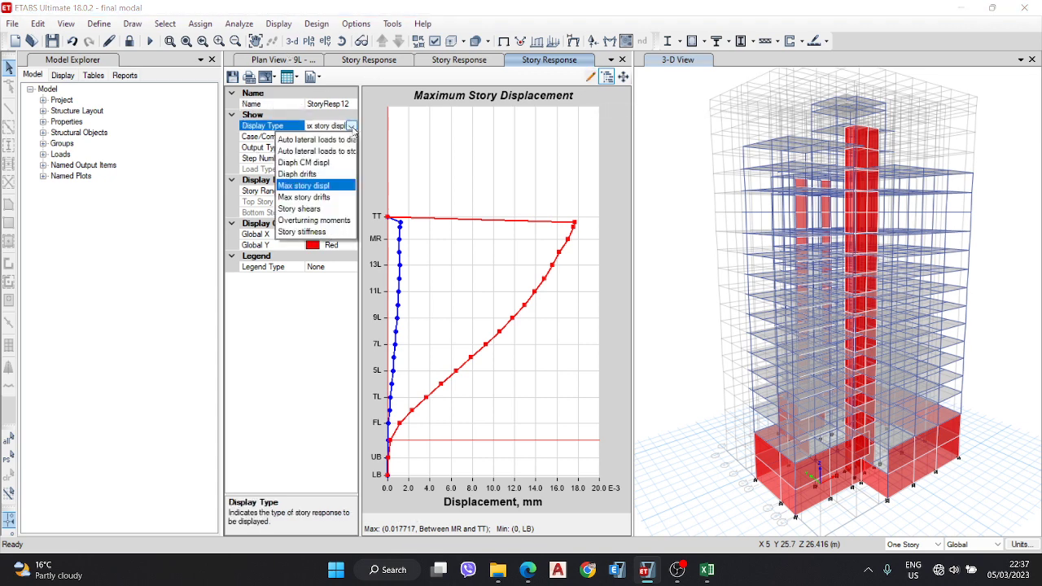
pyautogui.click(324, 198)
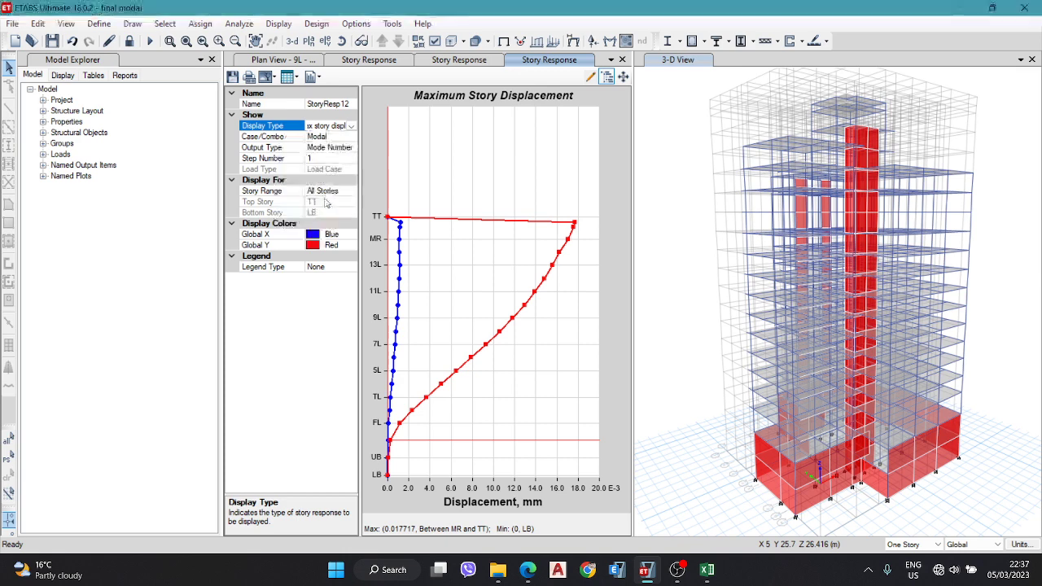
# Set the plot's Case/Combo to EQx and Output Type to Max, then choose a table display
pyautogui.click(349, 137)
pyautogui.click(351, 136)
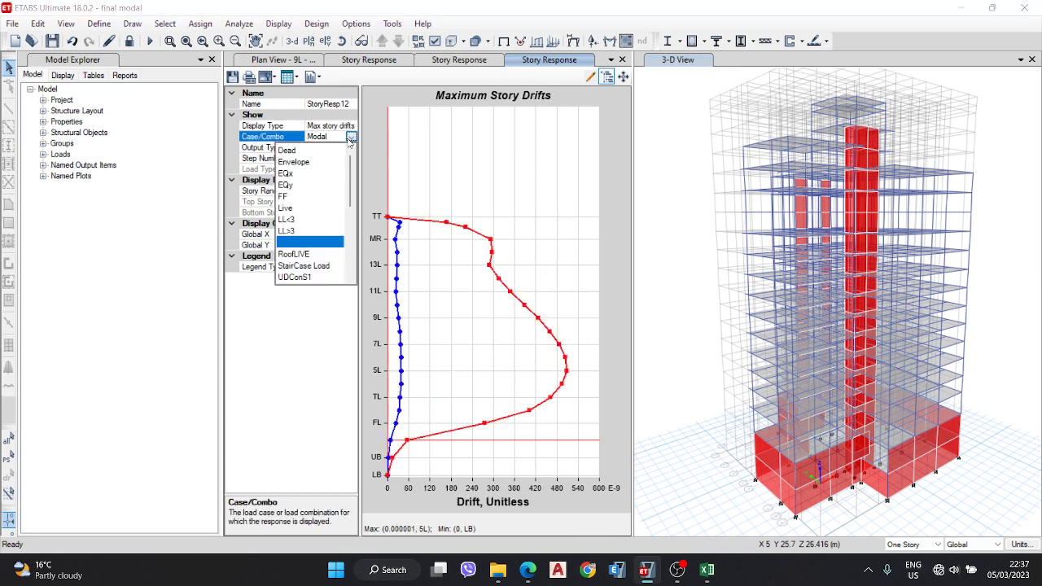
pyautogui.click(292, 173)
pyautogui.click(349, 147)
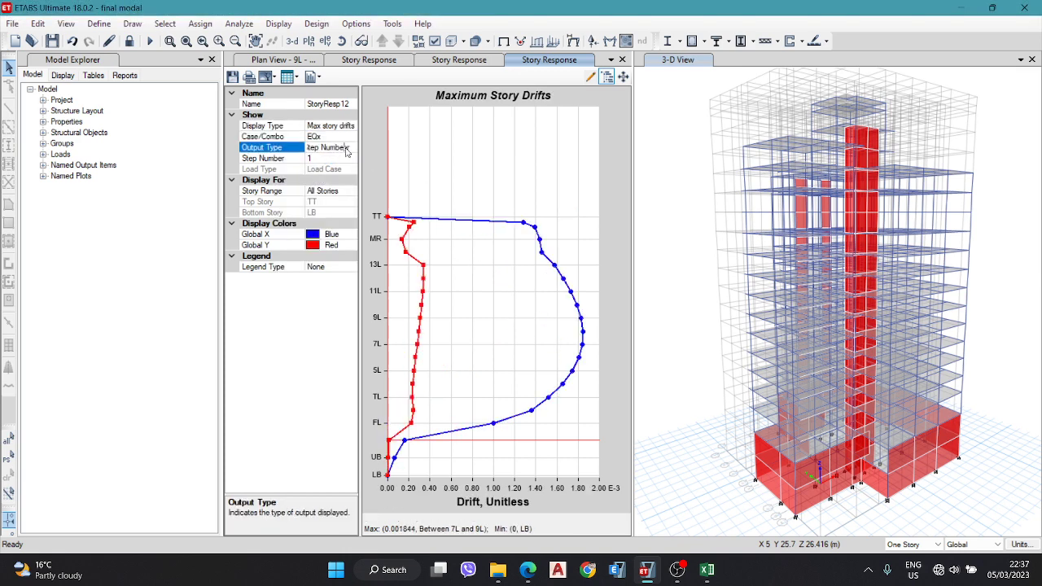
pyautogui.click(351, 147)
pyautogui.click(288, 173)
pyautogui.click(289, 77)
# Show the EQx drifts as a formatted table and select the X-Dir values from WTT to LB
pyautogui.click(318, 96)
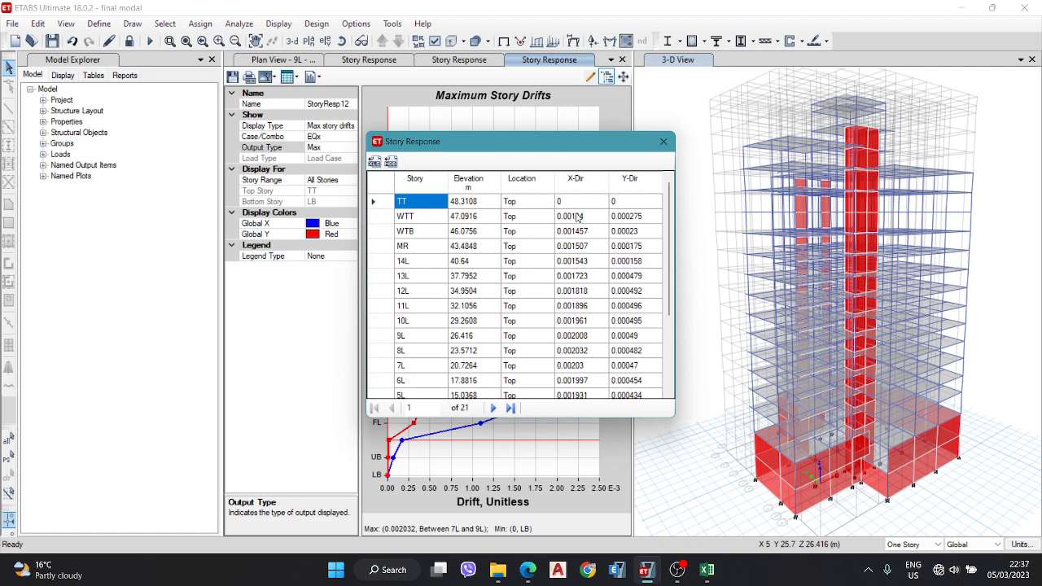
pyautogui.moveTo(576, 216); pyautogui.dragTo(581, 435)
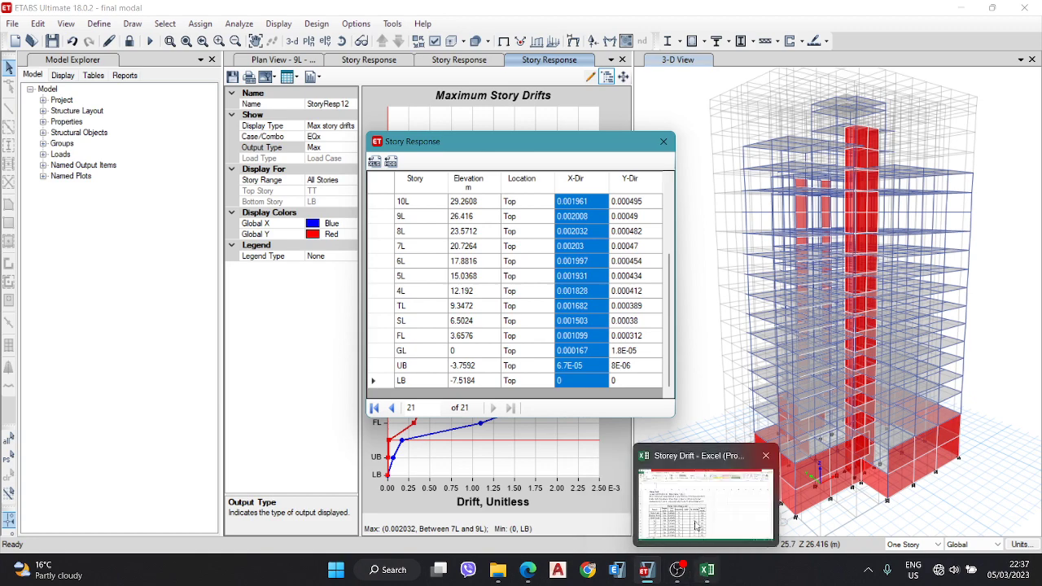
# Paste the EQx X-direction drifts into the Drift column at F10 and review the Ok checks
pyautogui.click(706, 569)
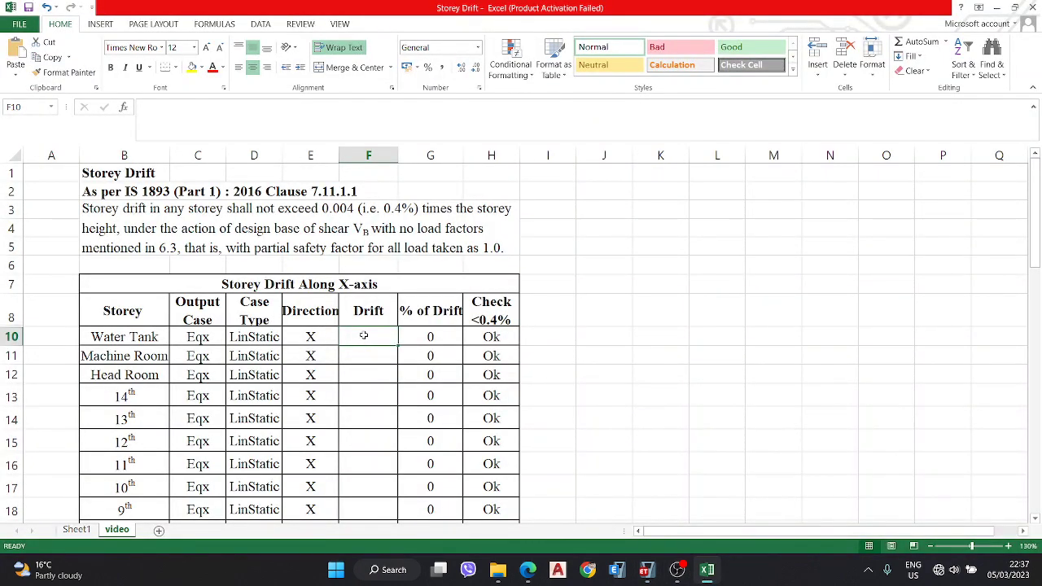
pyautogui.write('0.00134 0.001457 0.001507 0.001543 0.001723 0.001818 0.001896 0.001961 0.002008 0.002032 0.00203 0.001997 0.001931 0.001828 0.001682 0.001503 0.001099 0.000167 6.70E-05')
pyautogui.scroll(-6, 375, 338)
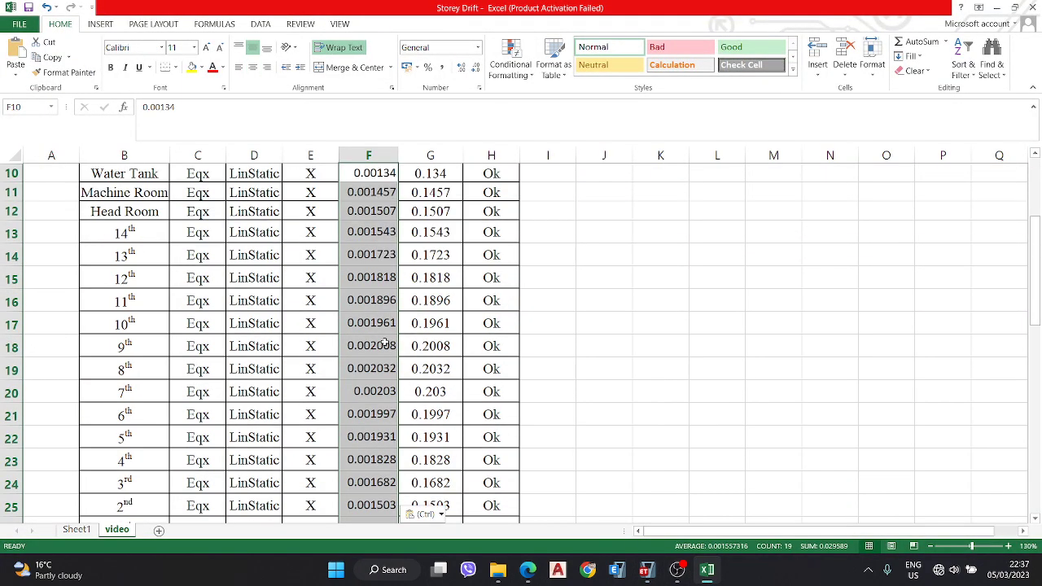
pyautogui.scroll(5, 367, 391)
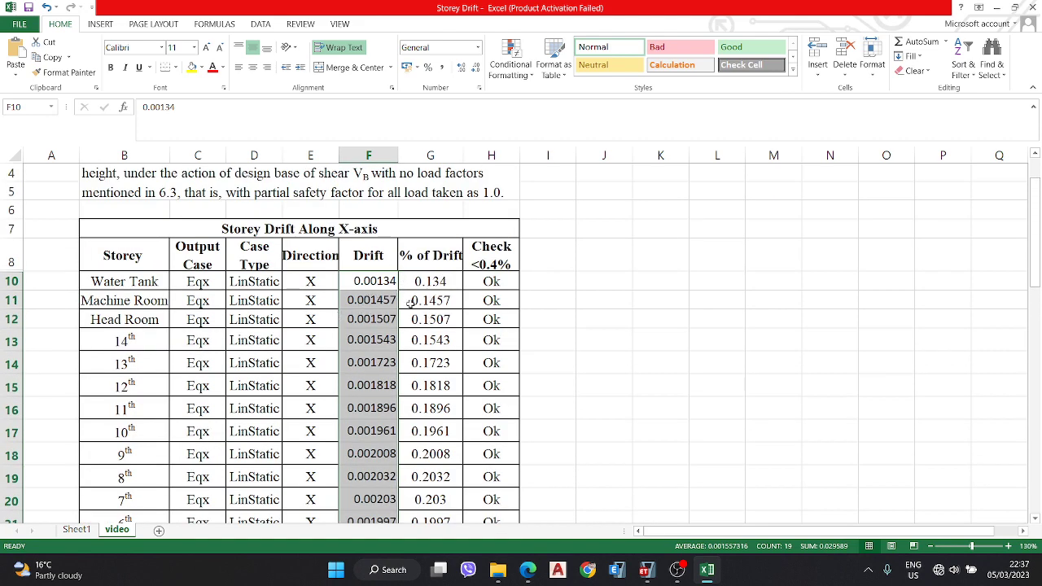
pyautogui.scroll(-4, 442, 398)
pyautogui.scroll(4, 488, 277)
pyautogui.scroll(-11, 483, 436)
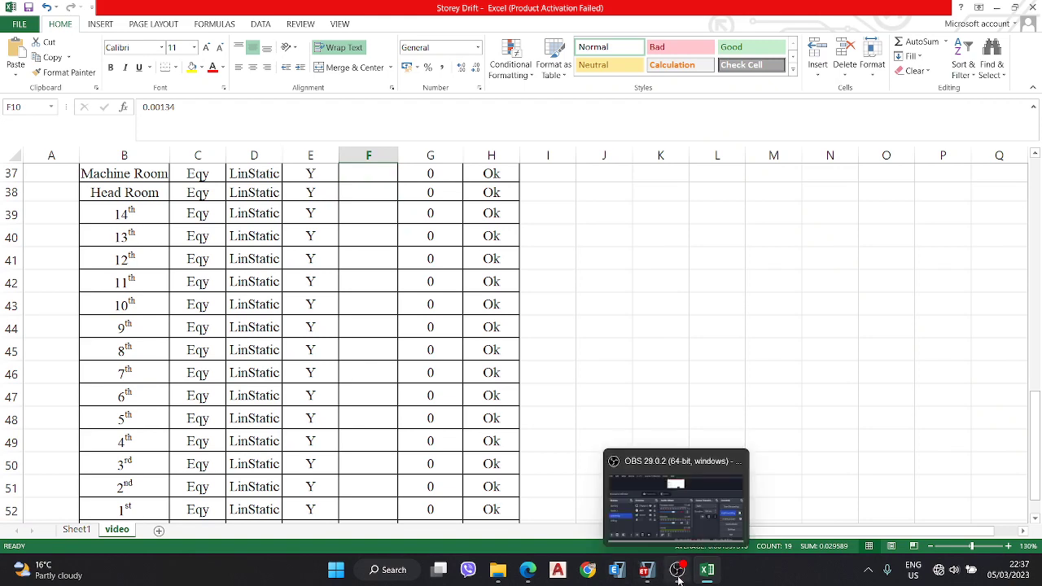
# Switch the maximum drift plot to EQy, tabulate it formatted, and select the Y-Dir drifts WTT to LB
pyautogui.click(646, 570)
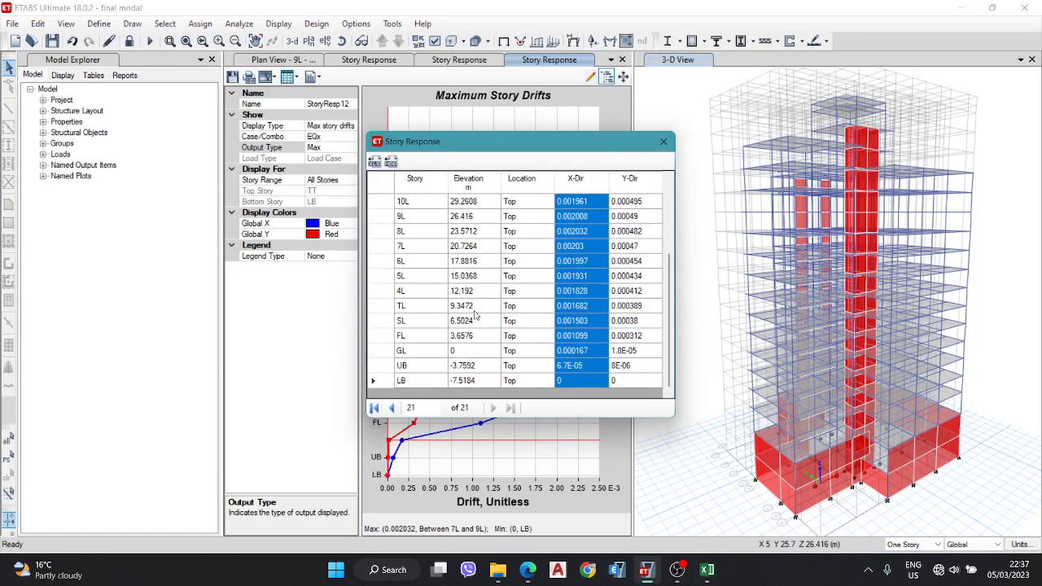
pyautogui.click(663, 142)
pyautogui.click(351, 137)
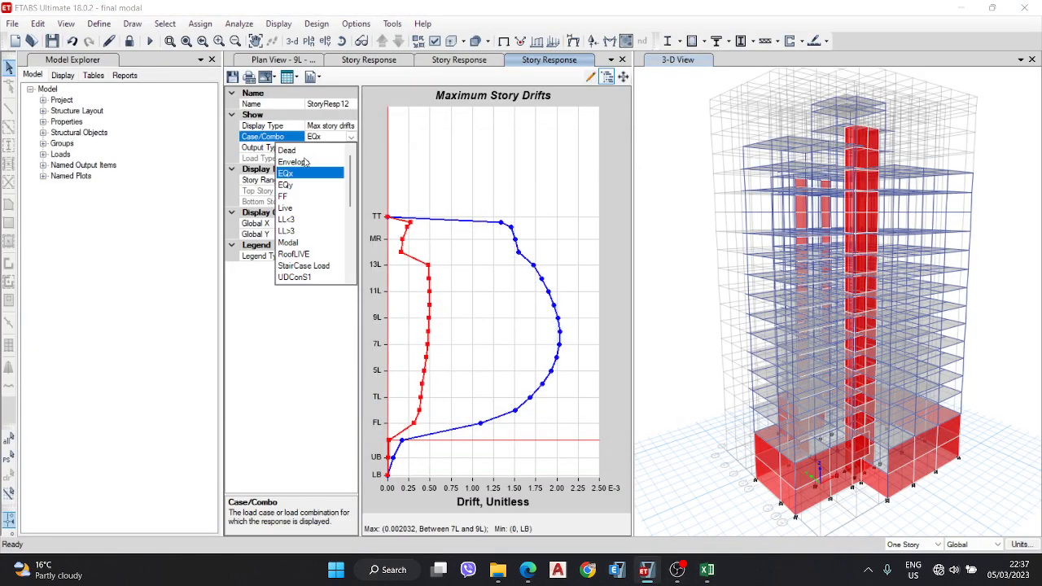
pyautogui.click(298, 190)
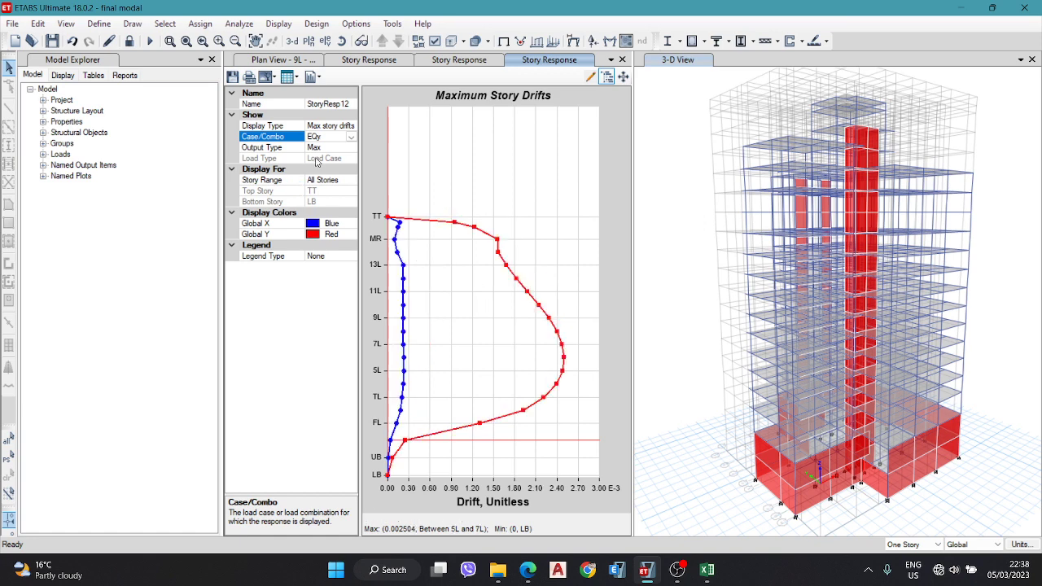
pyautogui.click(287, 78)
pyautogui.click(320, 92)
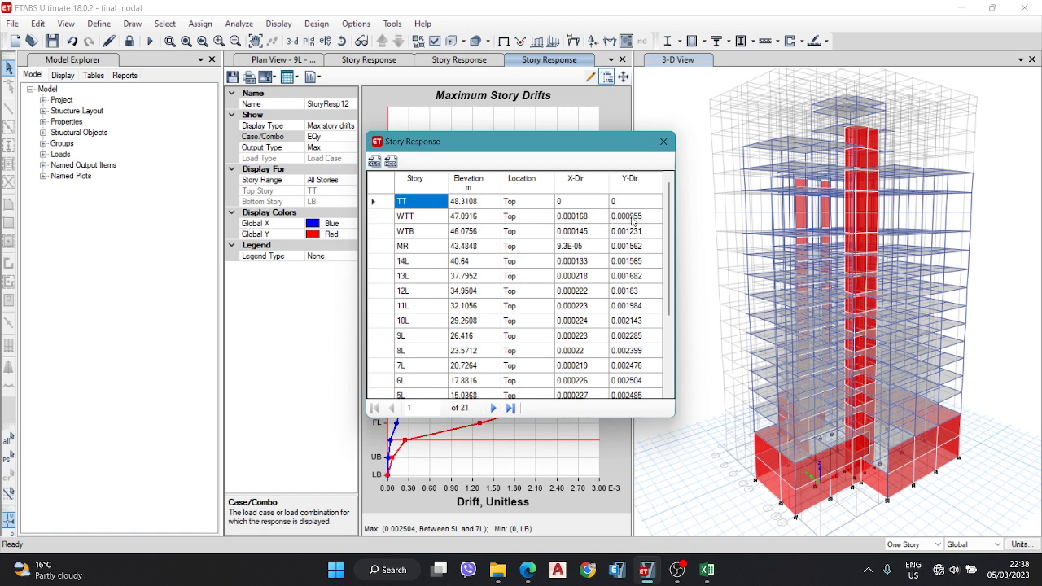
pyautogui.moveTo(629, 217); pyautogui.dragTo(639, 415)
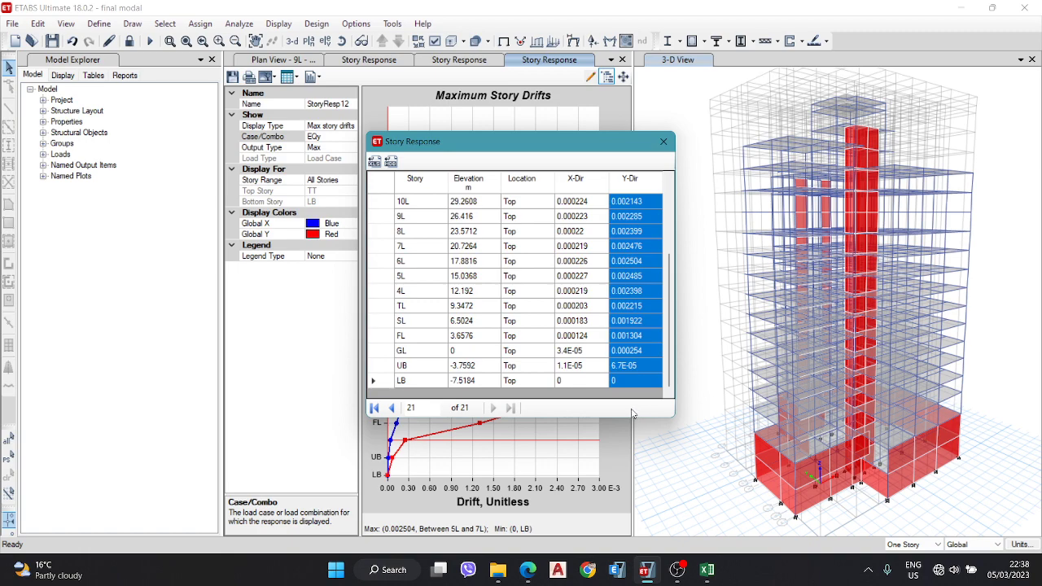
# Paste the EQy Y-direction drifts into F36 of the Y-axis table and scroll through both tables
pyautogui.moveTo(656, 573)
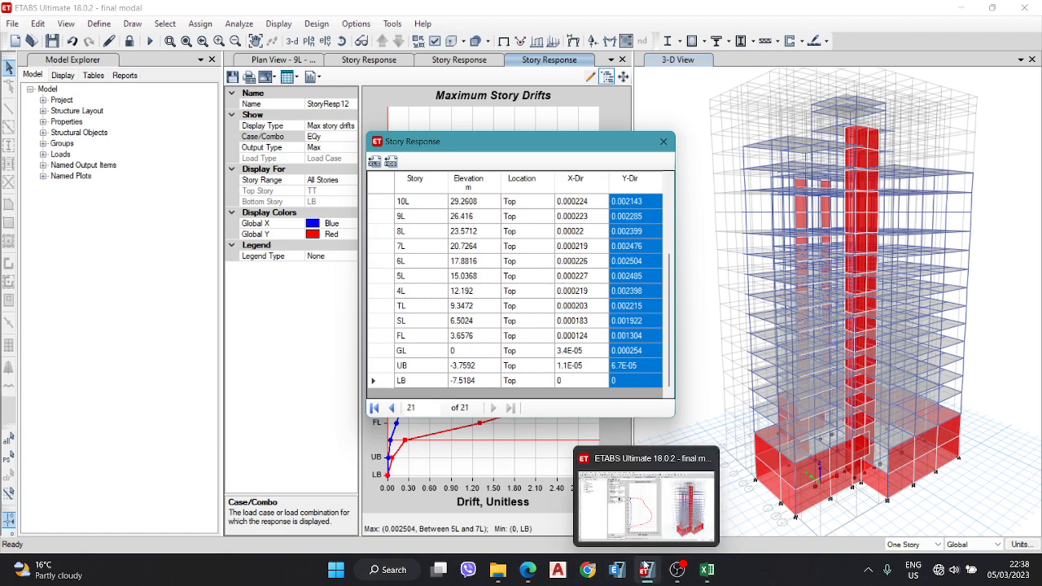
pyautogui.click(706, 570)
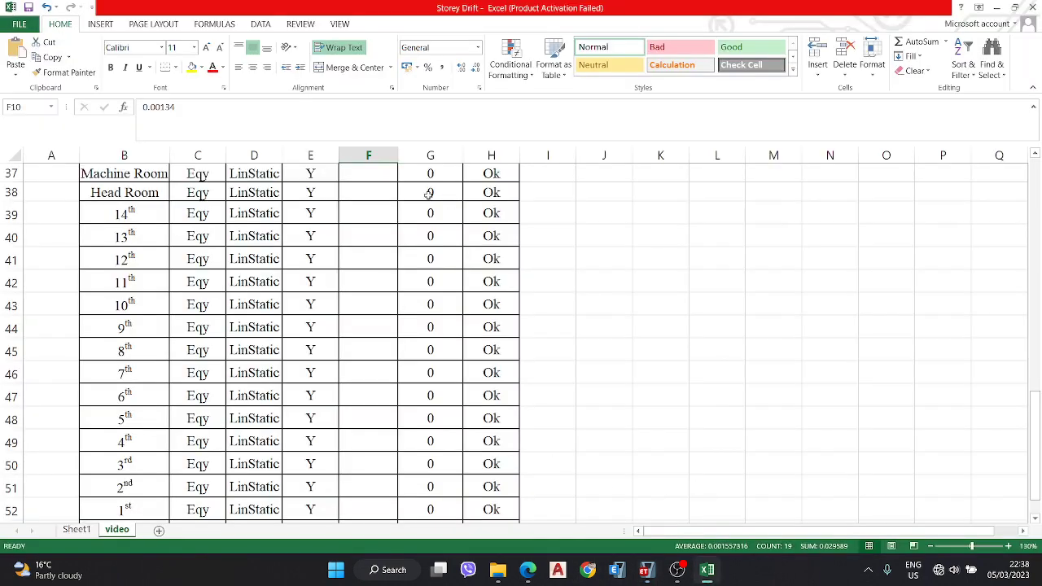
pyautogui.scroll(3, 423, 193)
pyautogui.click(359, 307)
pyautogui.hotkey('ctrl', 'v')
pyautogui.scroll(-1, 420, 285)
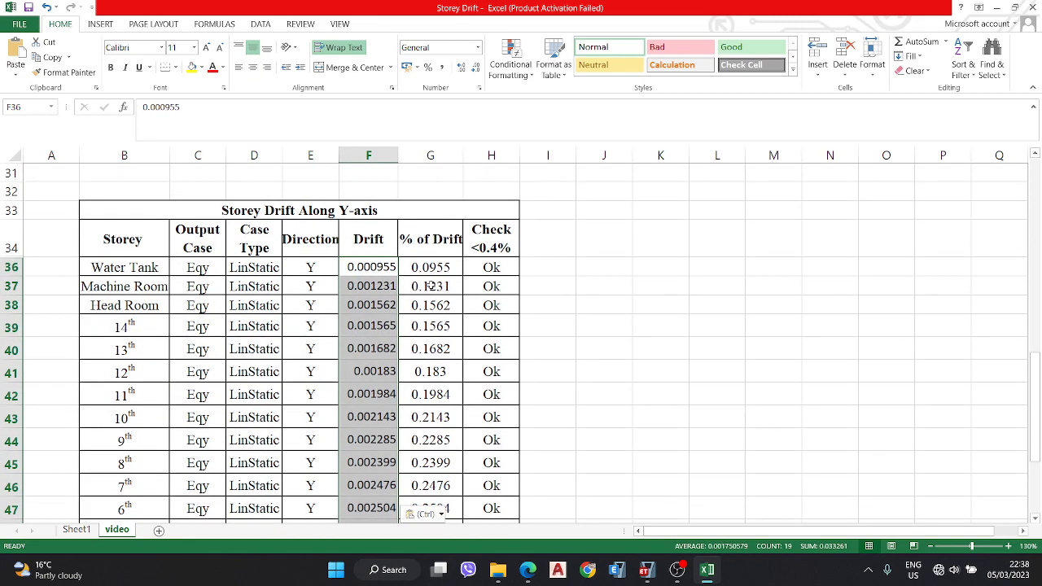
pyautogui.scroll(-5, 420, 285)
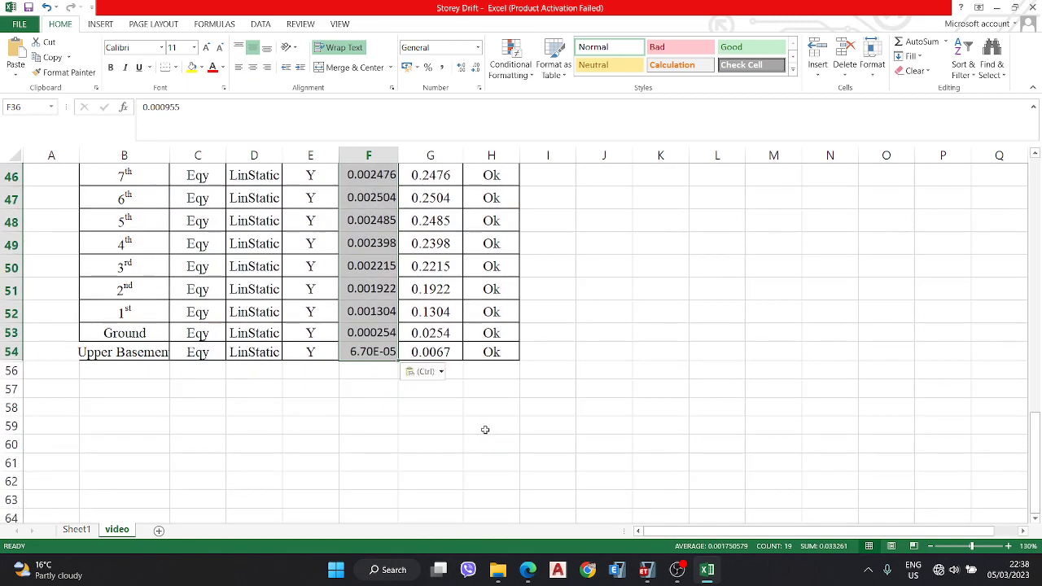
pyautogui.scroll(12, 484, 430)
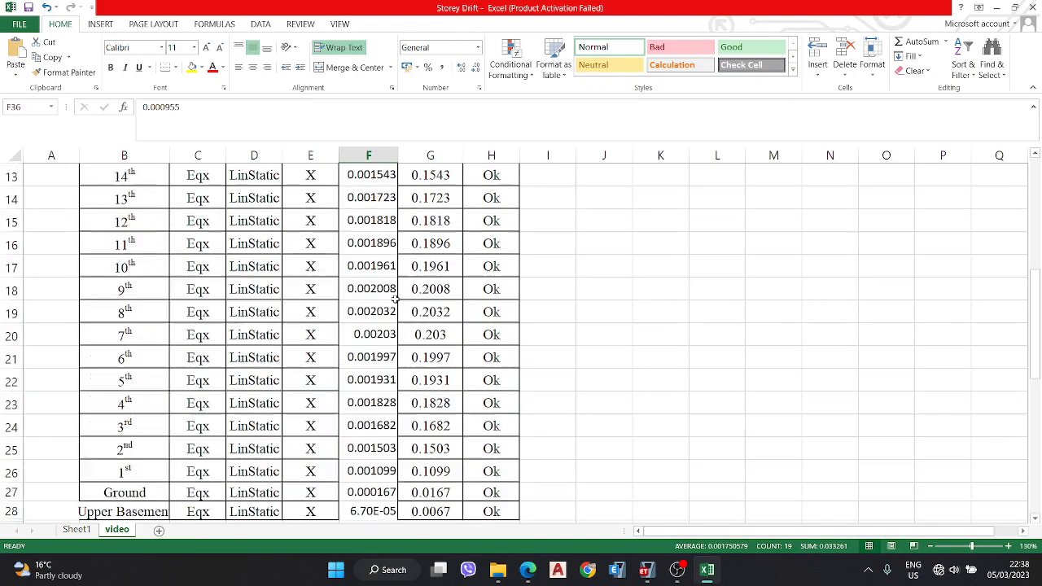
pyautogui.scroll(3, 394, 299)
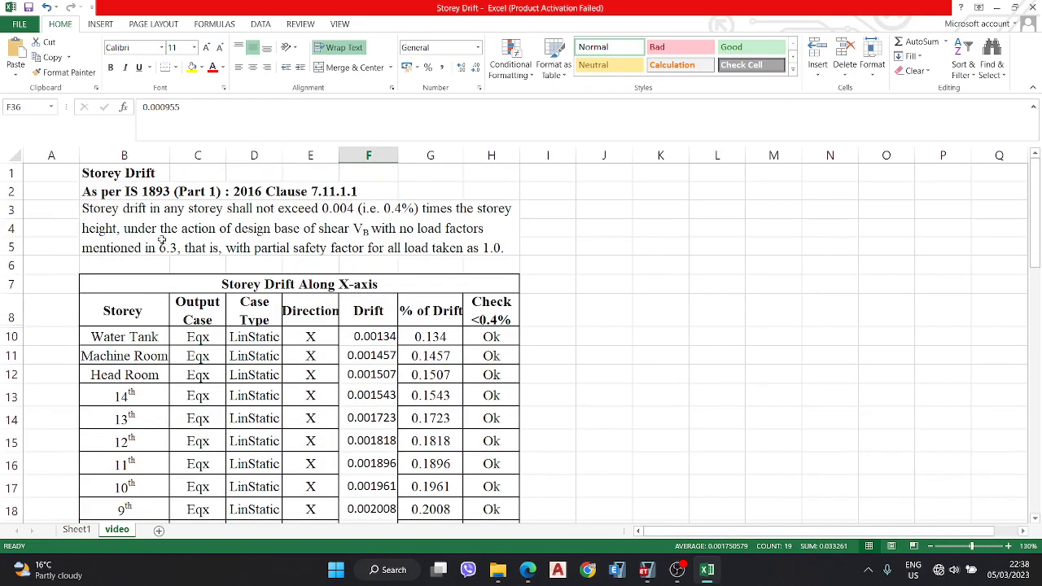
pyautogui.scroll(-2, 295, 336)
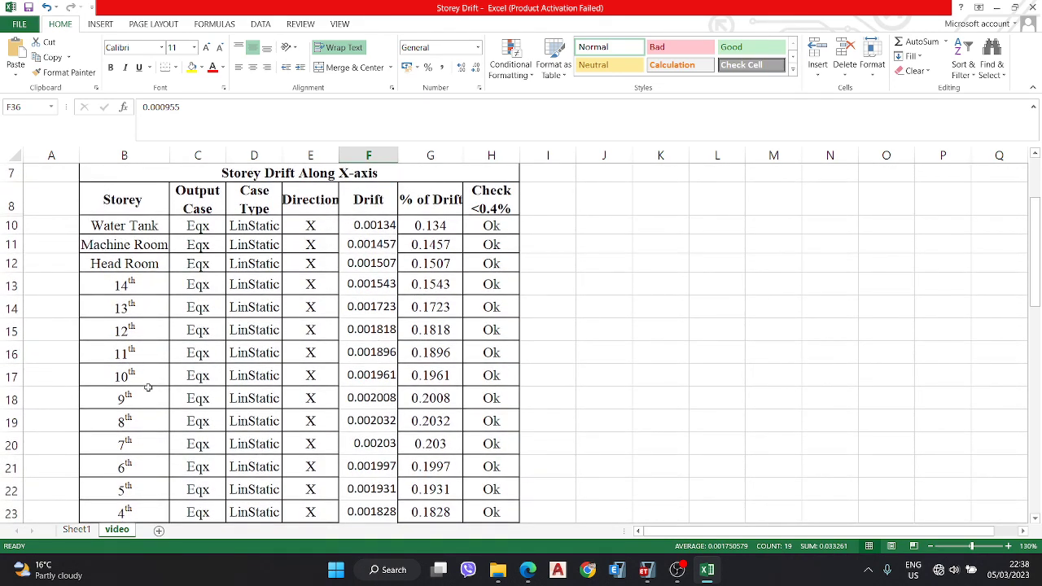
pyautogui.scroll(2, 298, 382)
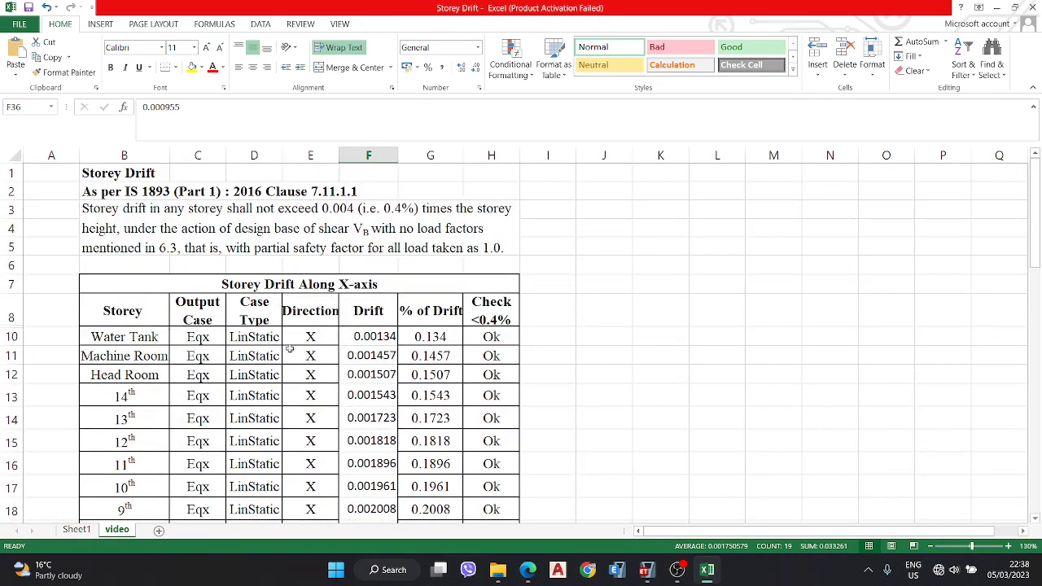
pyautogui.scroll(-6, 156, 304)
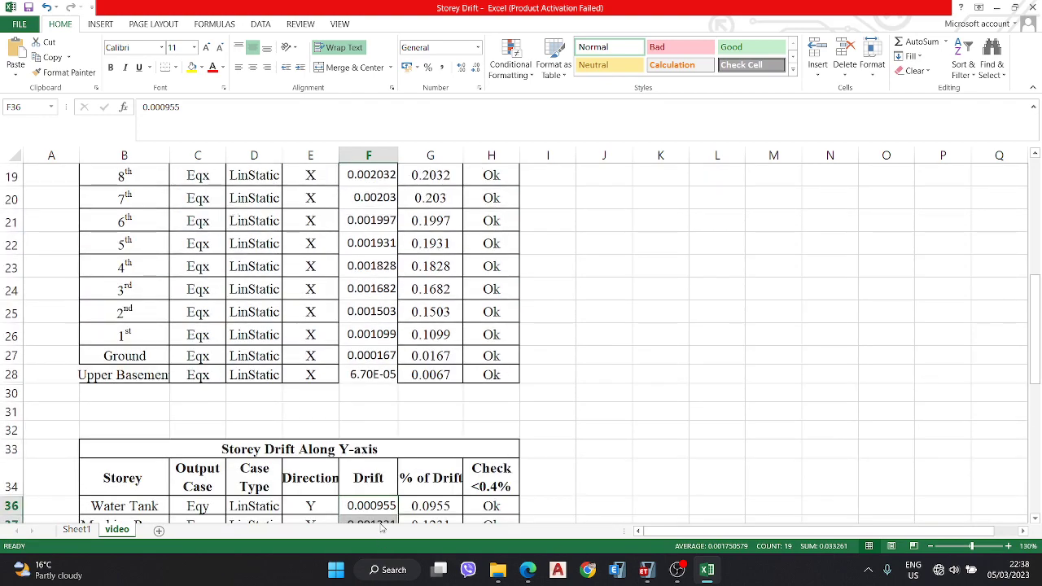
pyautogui.scroll(6, 381, 527)
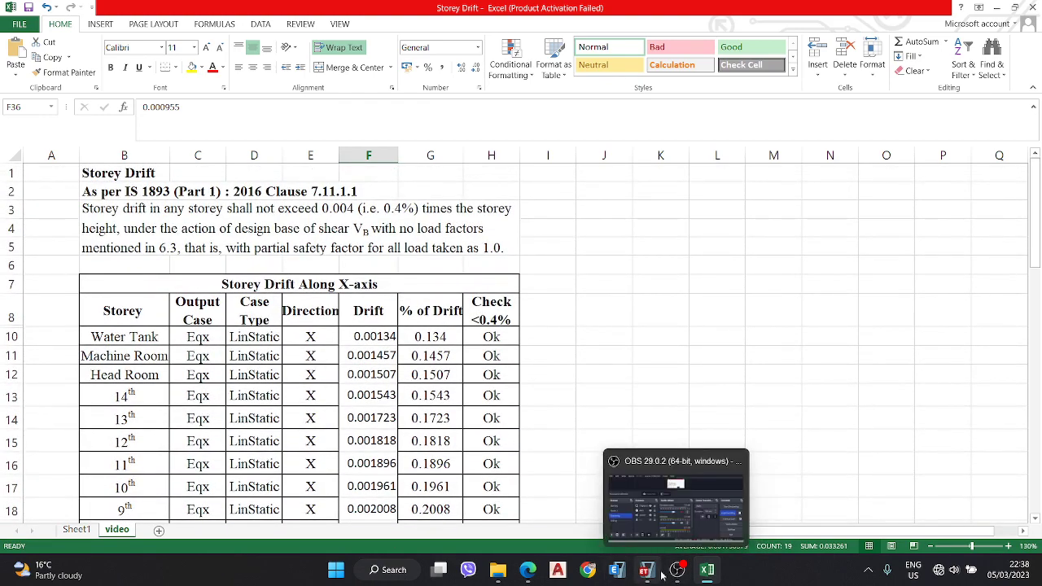
# Close the EQy story response table and snip the Maximum Story Drifts graph region
pyautogui.click(647, 571)
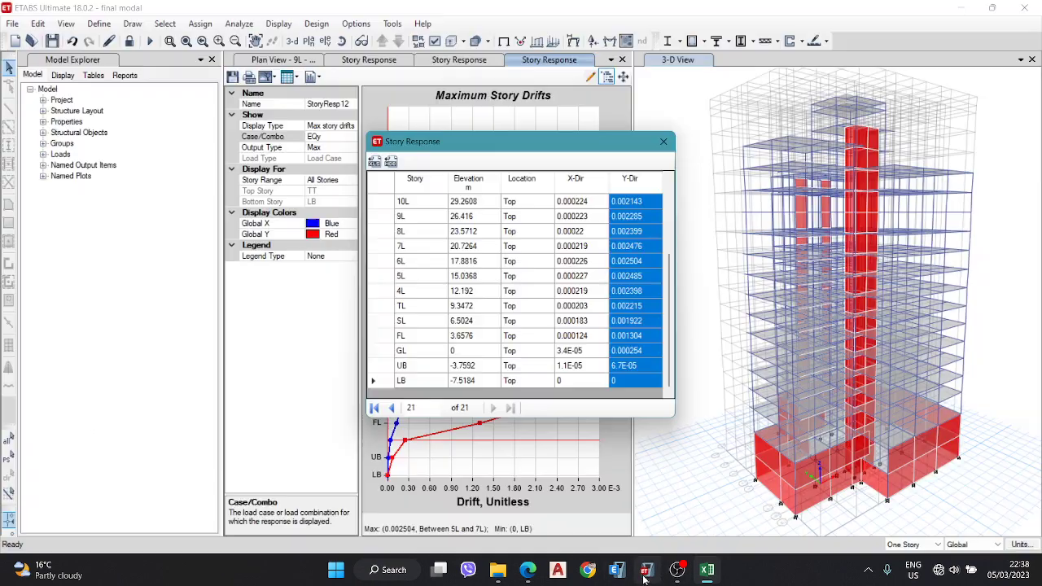
pyautogui.click(663, 143)
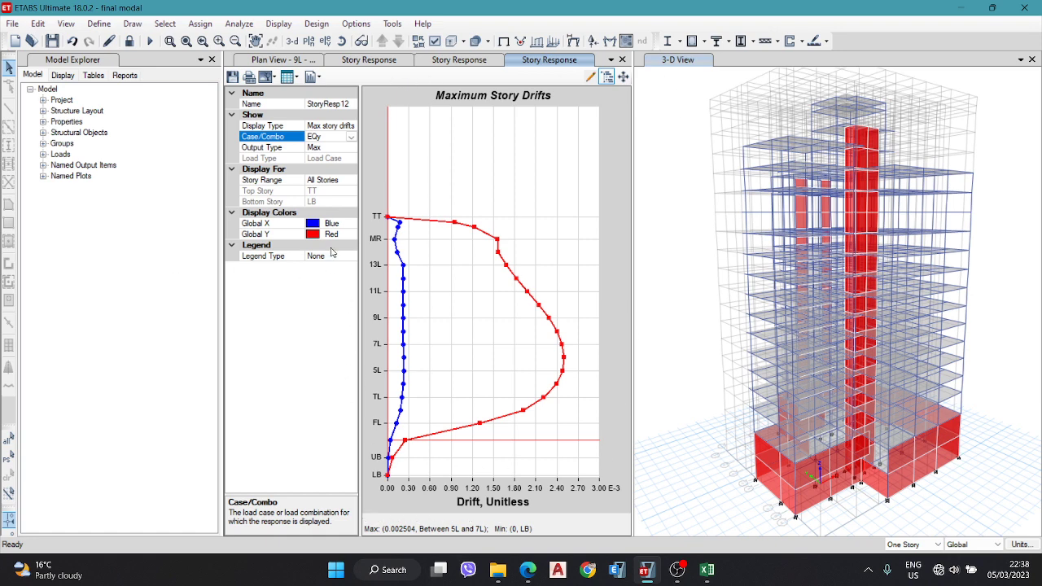
pyautogui.press('super')
pyautogui.press('super')
pyautogui.press('super+shift+s')
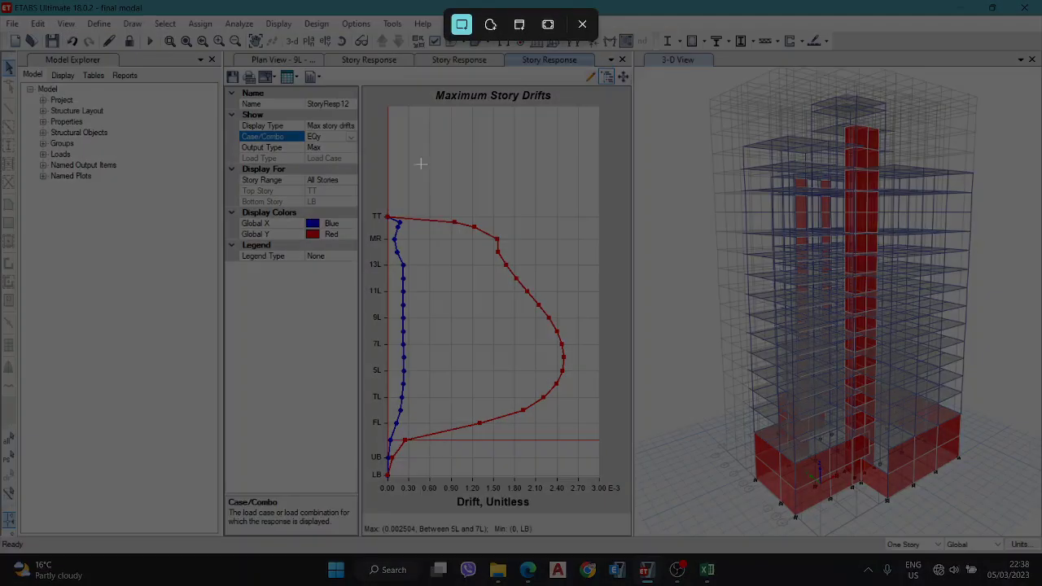
pyautogui.moveTo(361, 85); pyautogui.dragTo(631, 529)
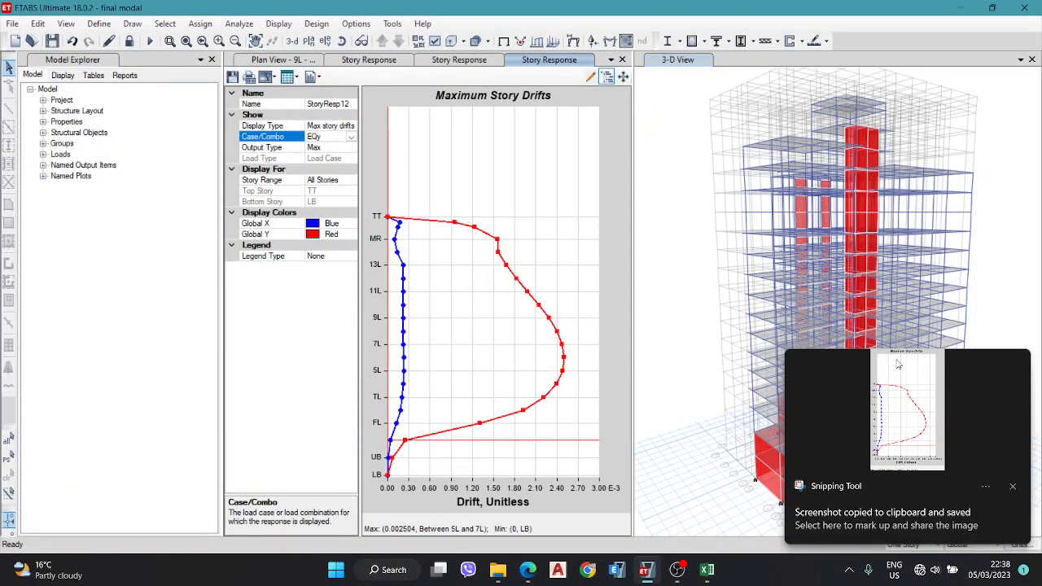
# Review the captured drift graph screenshot, close it, and bring up the OBS recorder
pyautogui.click(878, 437)
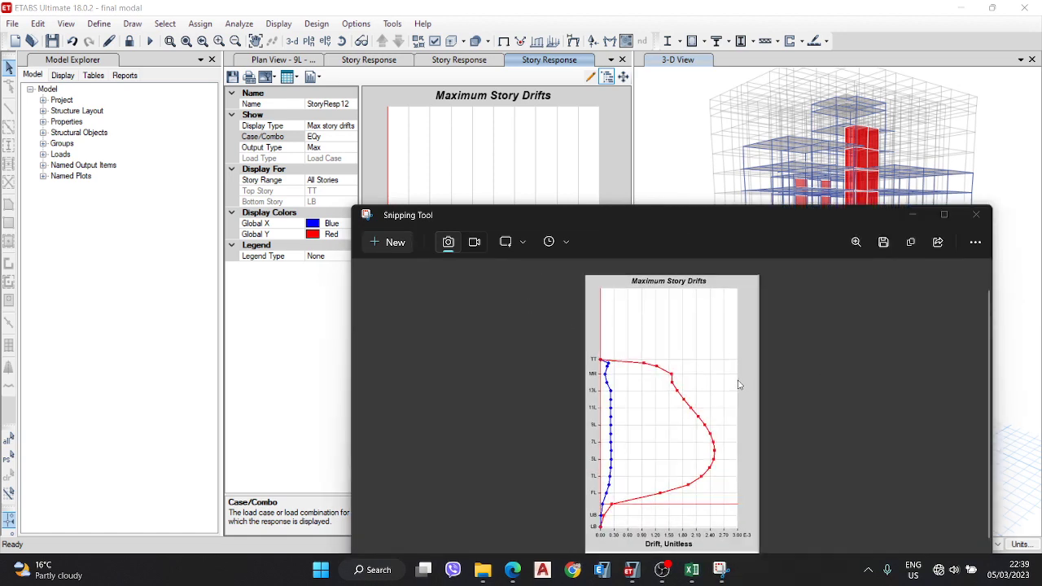
pyautogui.click(976, 216)
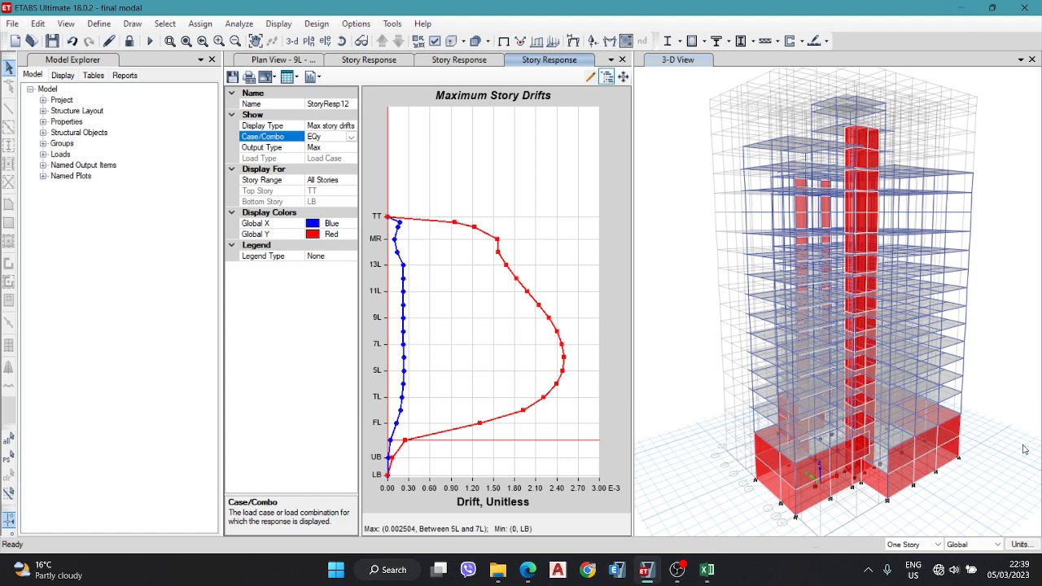
pyautogui.click(677, 569)
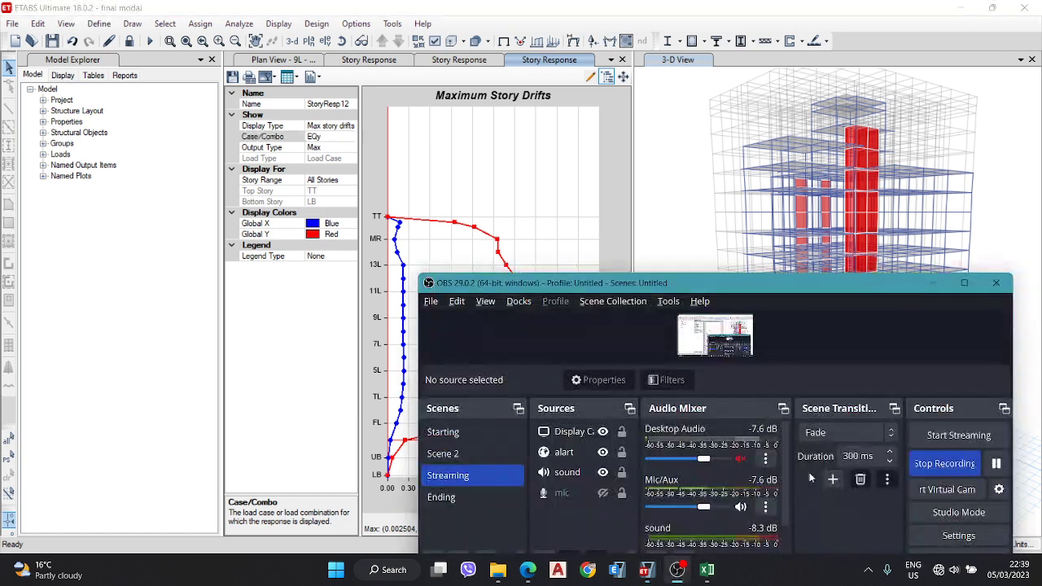